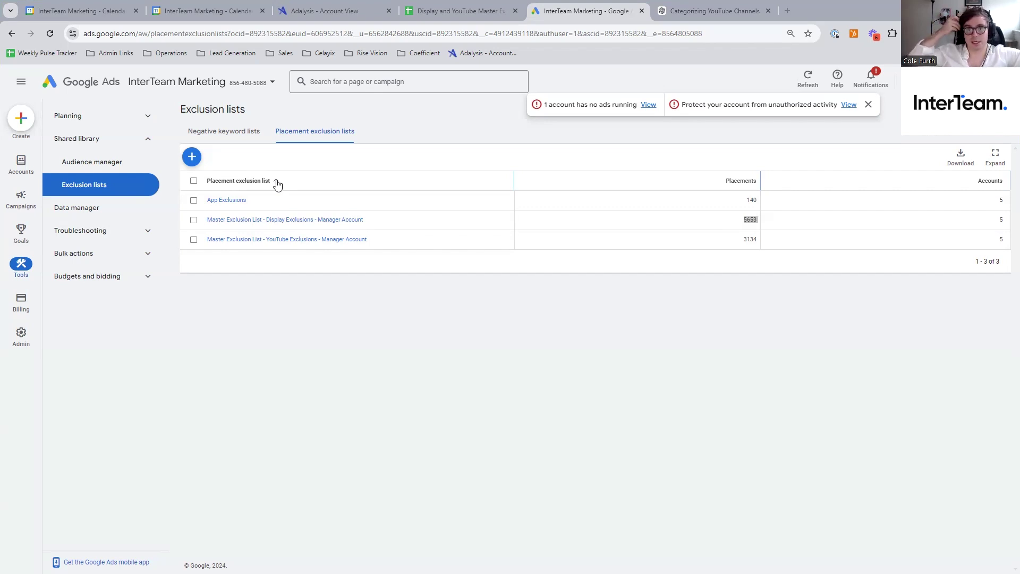
Step: Open the placement exclusion lists in the manager account's shared library
left_click(275, 180)
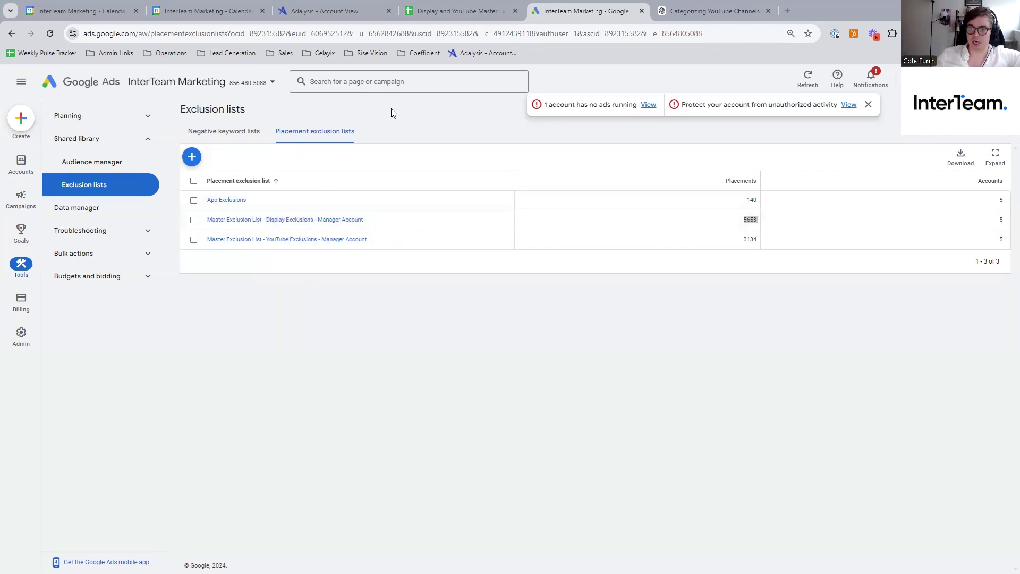
left_click(20, 266)
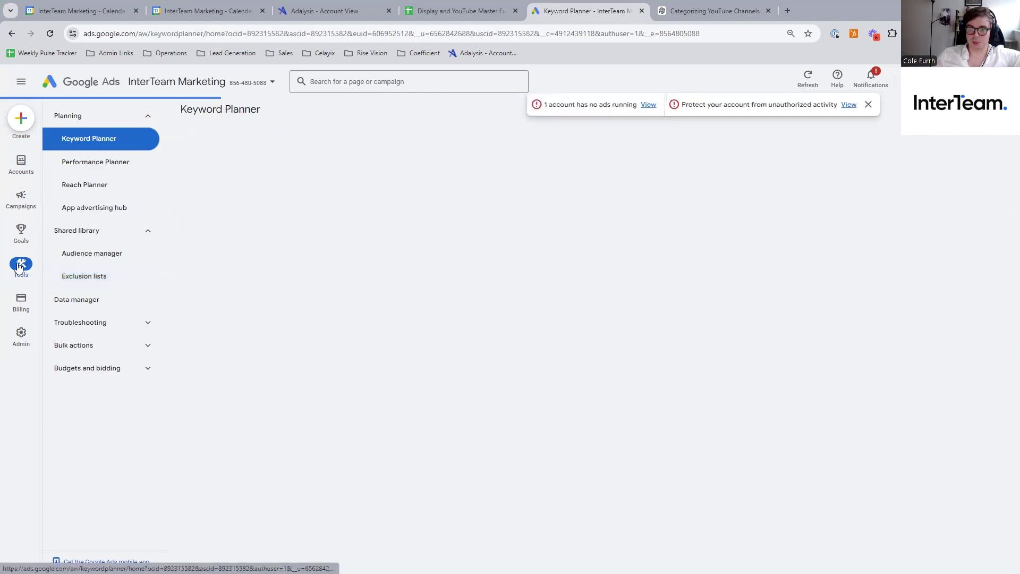
left_click(96, 278)
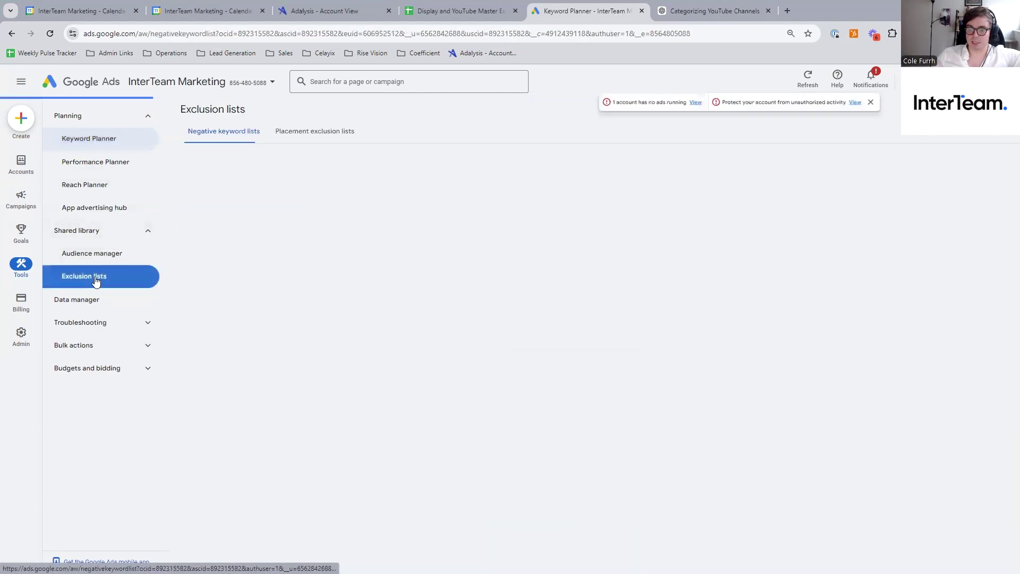
left_click(312, 131)
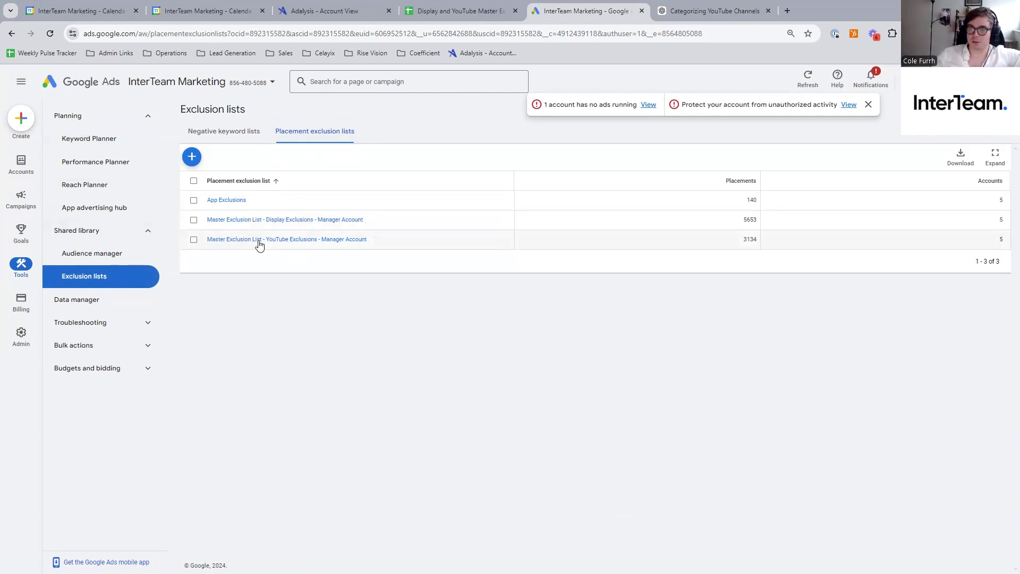
Step: Open the Master Exclusion List - Display Exclusions - Manager Account and start adding placement exclusions by manual entry
left_click(284, 222)
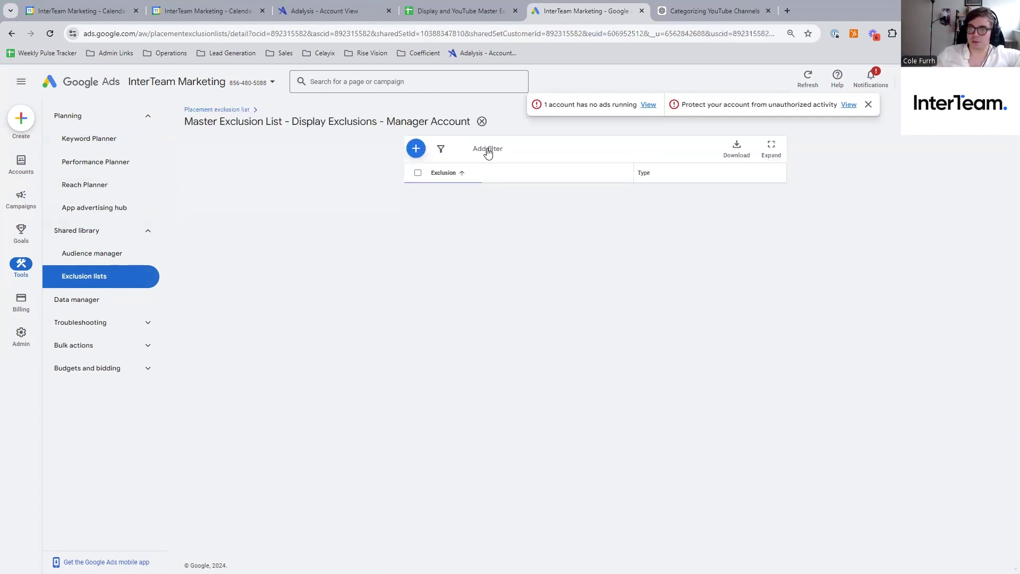
mouse_move(419, 150)
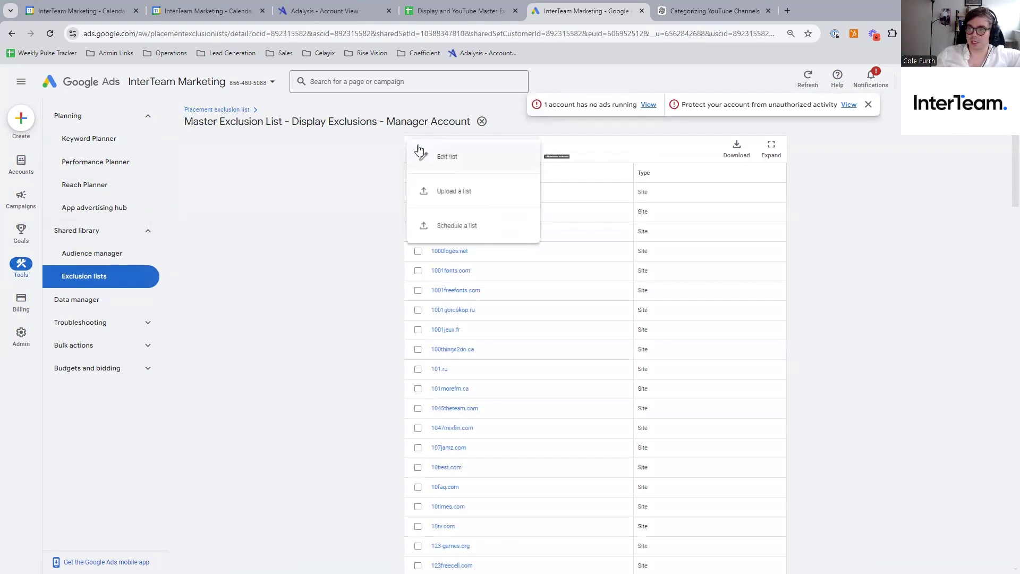
left_click(451, 157)
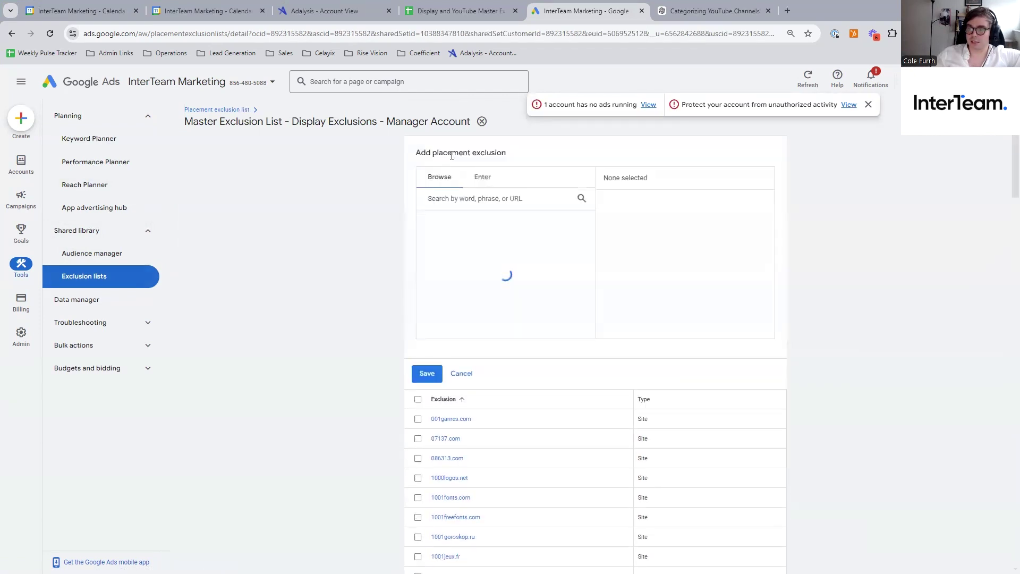
left_click(483, 177)
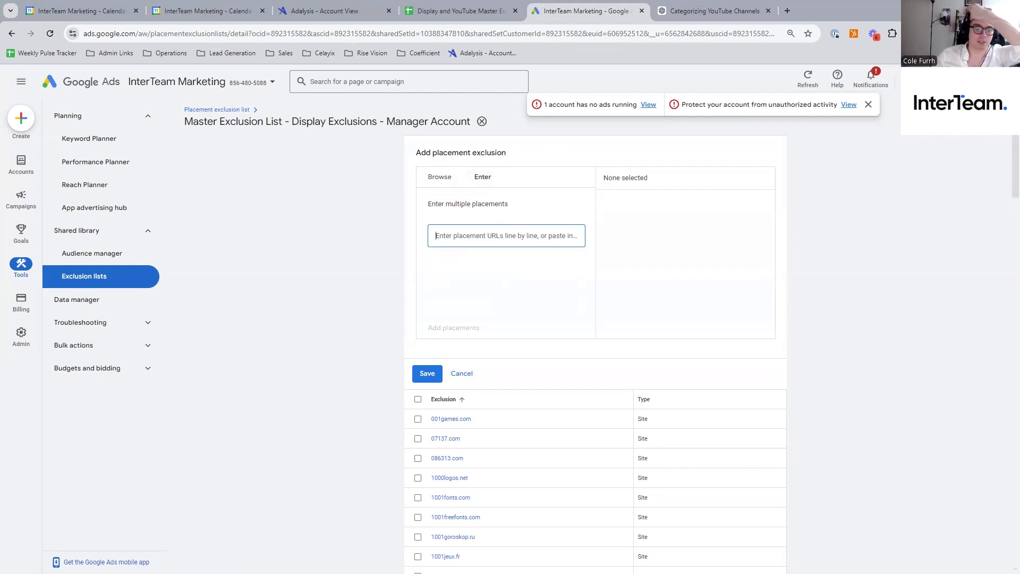
Step: Switch to Adalysis and copy lovedbycurls.com from the account-level site placement exclusions
left_click(340, 10)
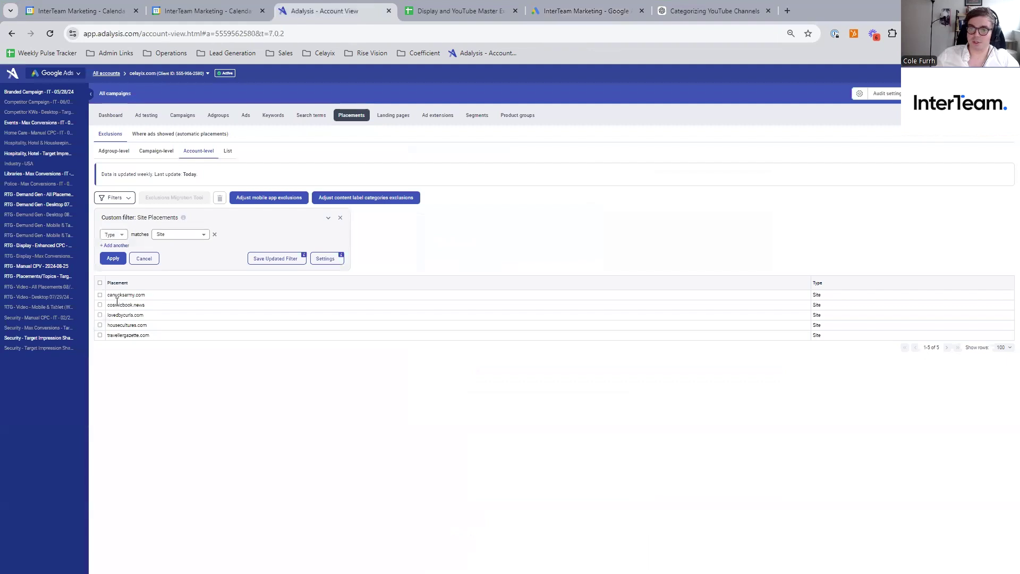
left_click_drag(109, 296, 157, 341)
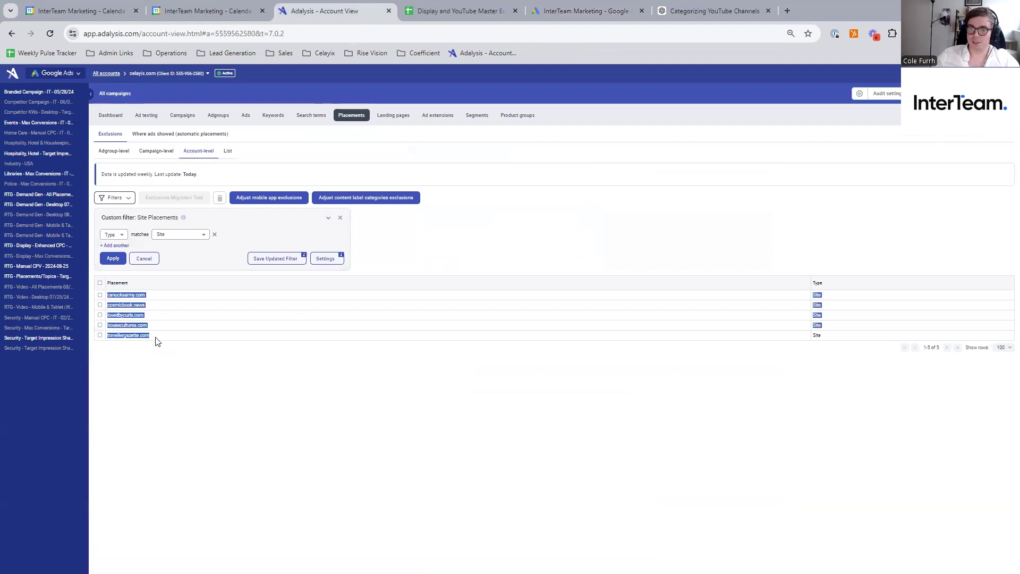
left_click(157, 340)
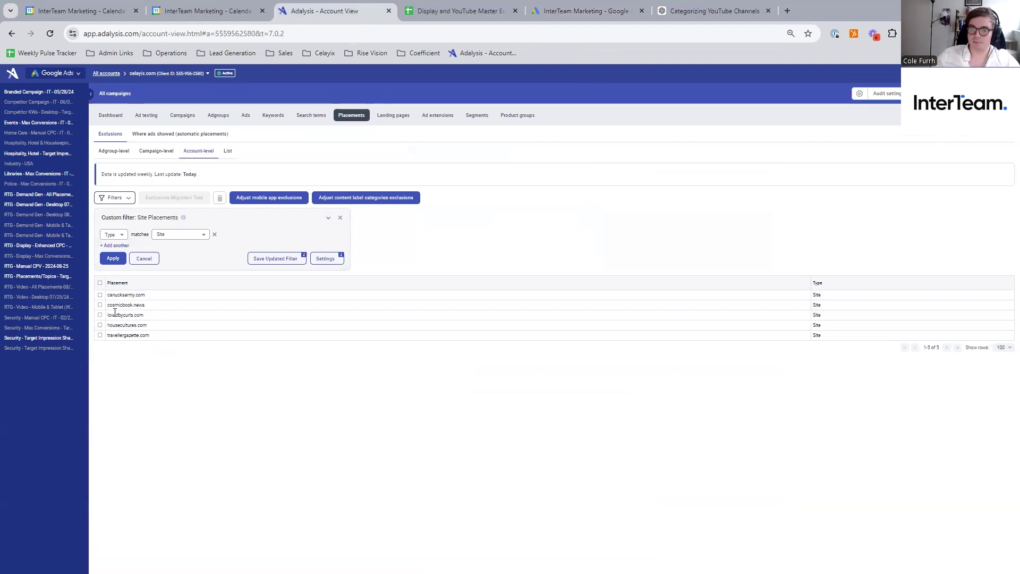
left_click_drag(112, 315, 153, 339)
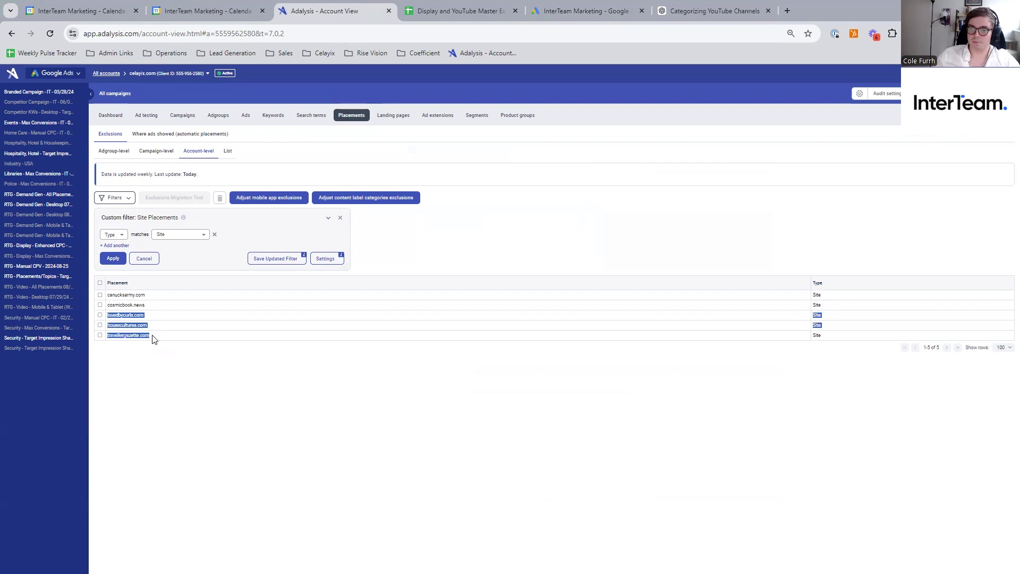
left_click(133, 315)
double_click(127, 315)
key("ctrl+c")
Step: Return to Google Ads, add lovedbycurls.com as a placement exclusion to the Display master list, and save it
left_click(466, 6)
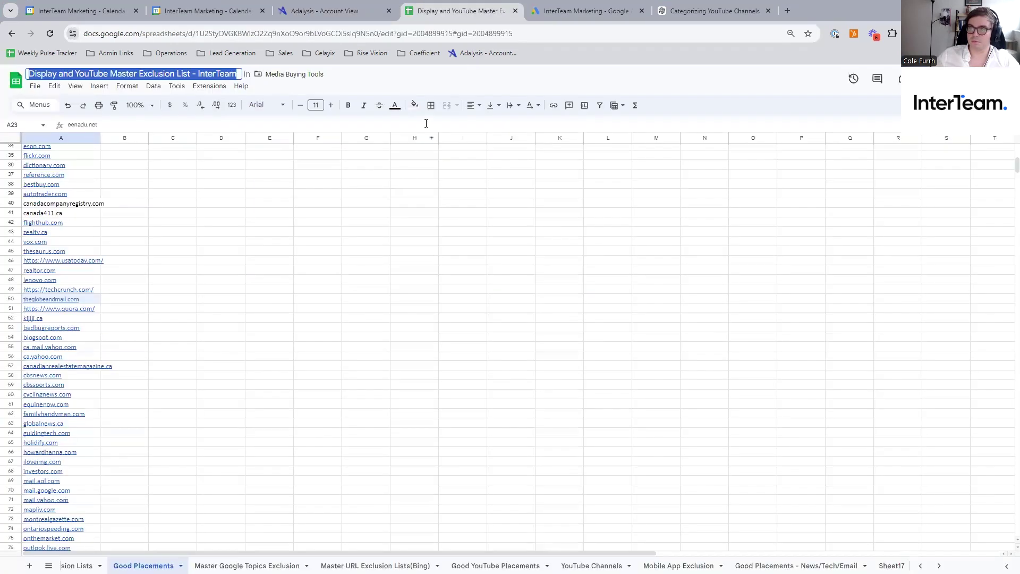
left_click(539, 6)
key("ctrl+v")
key("BackSpace")
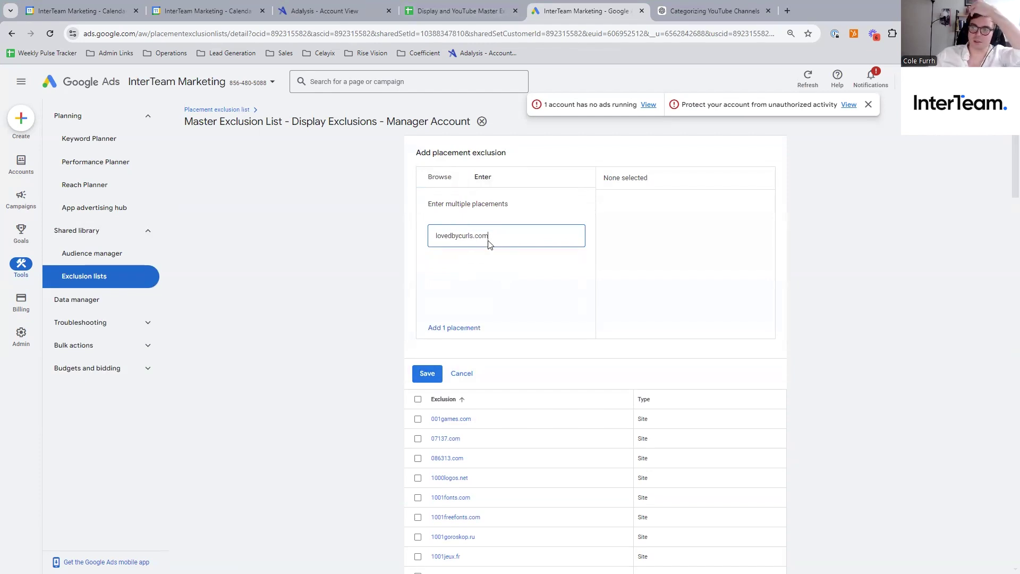
triple_click(482, 235)
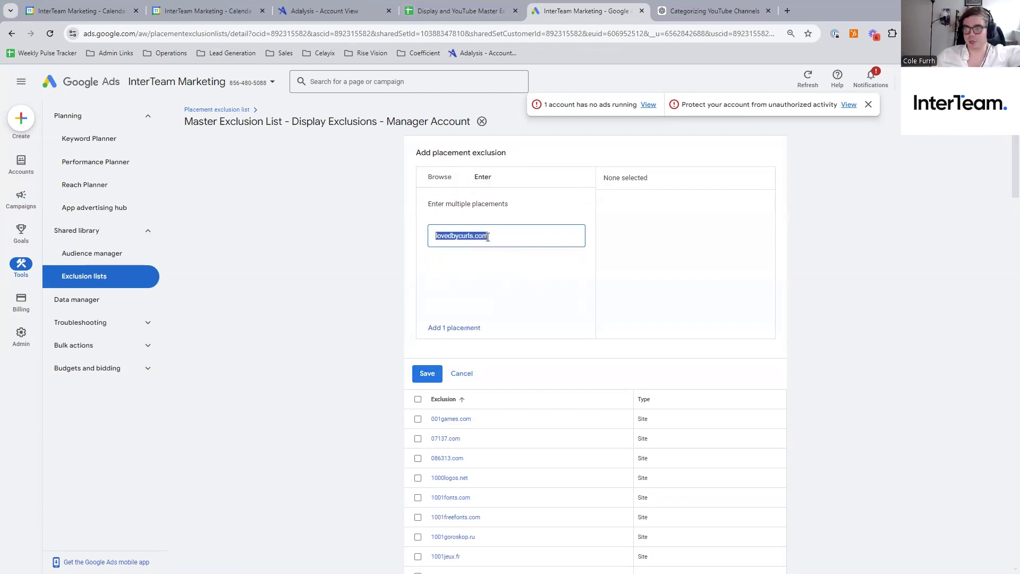
right_click(464, 232)
left_click(436, 236)
left_click_drag(436, 236, 487, 237)
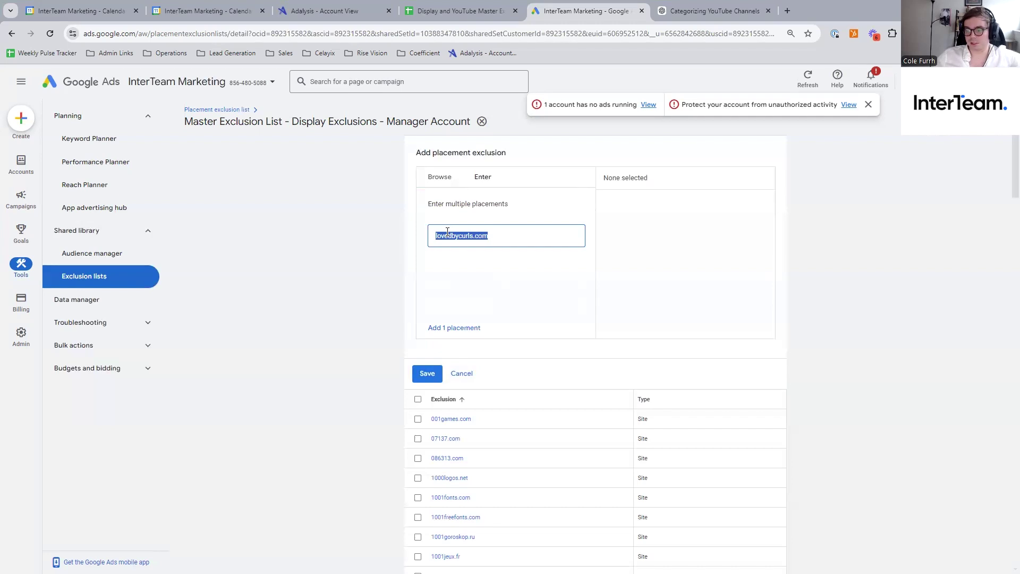
left_click(450, 328)
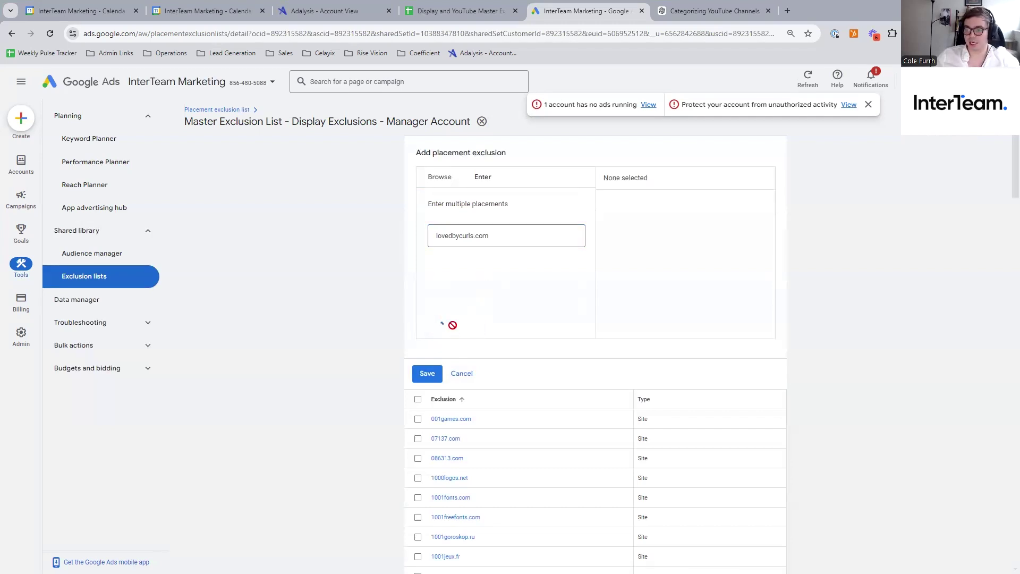
left_click(481, 238)
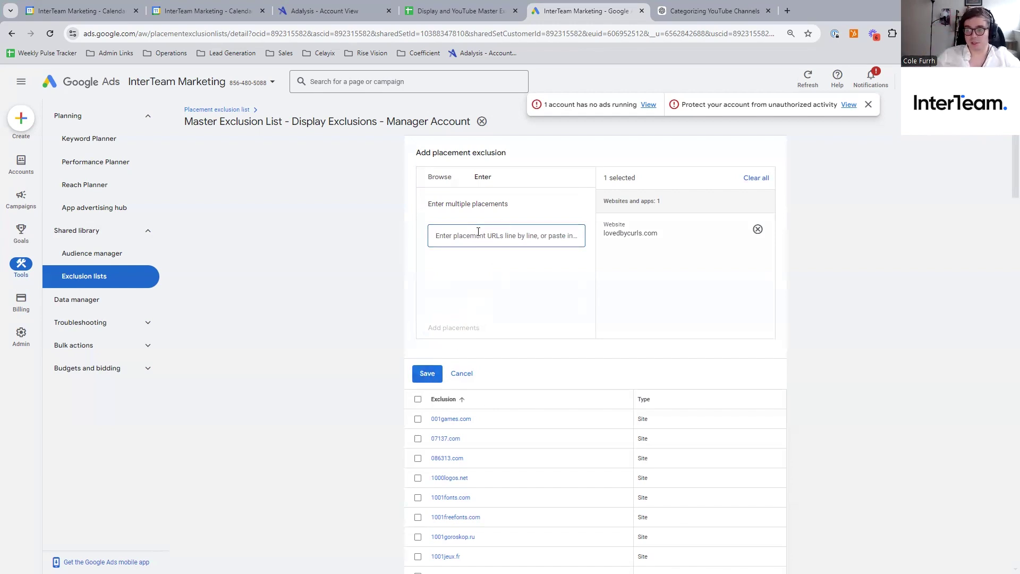
left_click(423, 374)
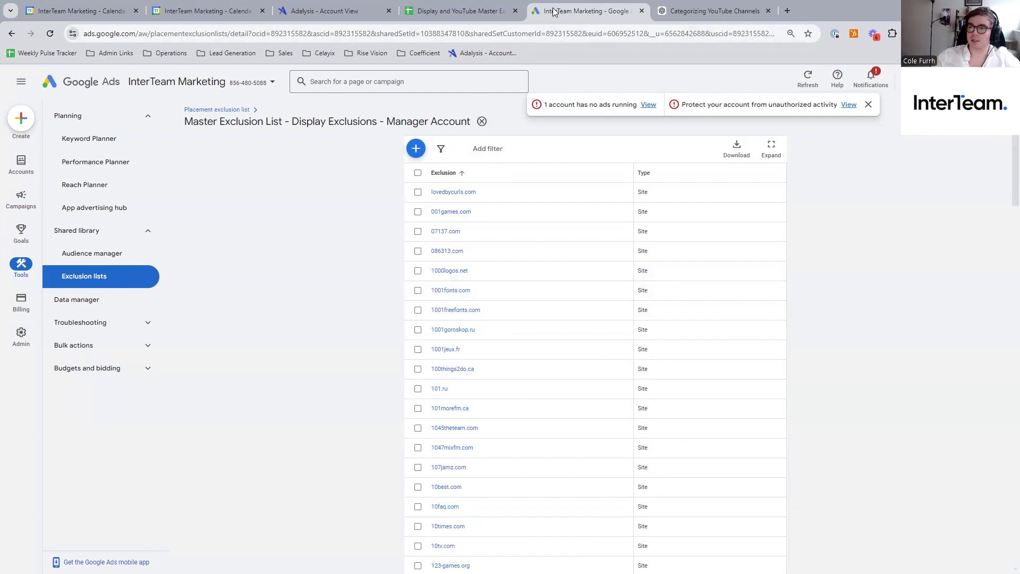
Step: Switch to the Display and YouTube Master Exclusion List spreadsheet and search the Good Placements sheet for "cnn"
left_click(468, 7)
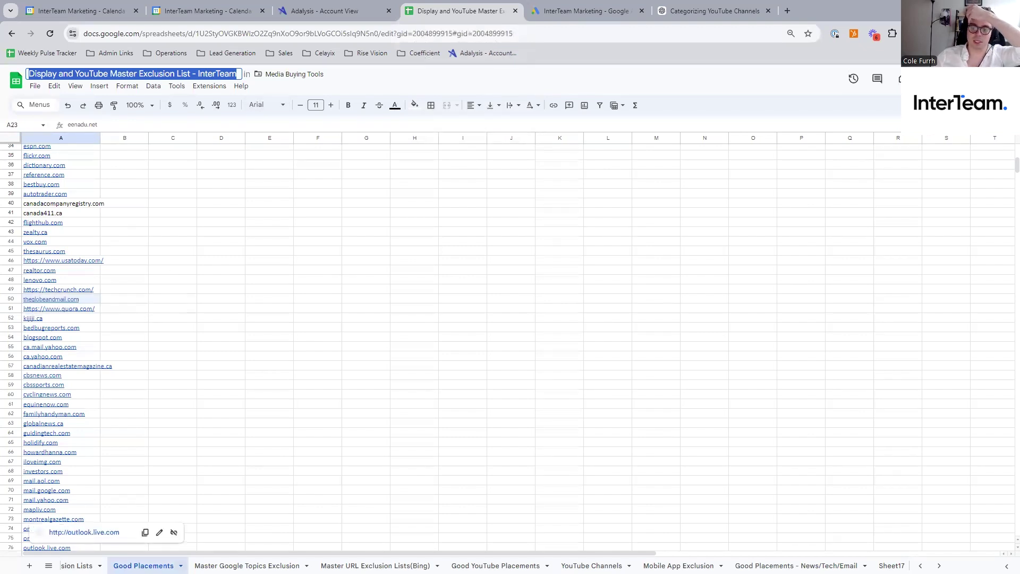
left_click(117, 454)
scroll(122, 444, "up", 2)
scroll(122, 444, "up", 5)
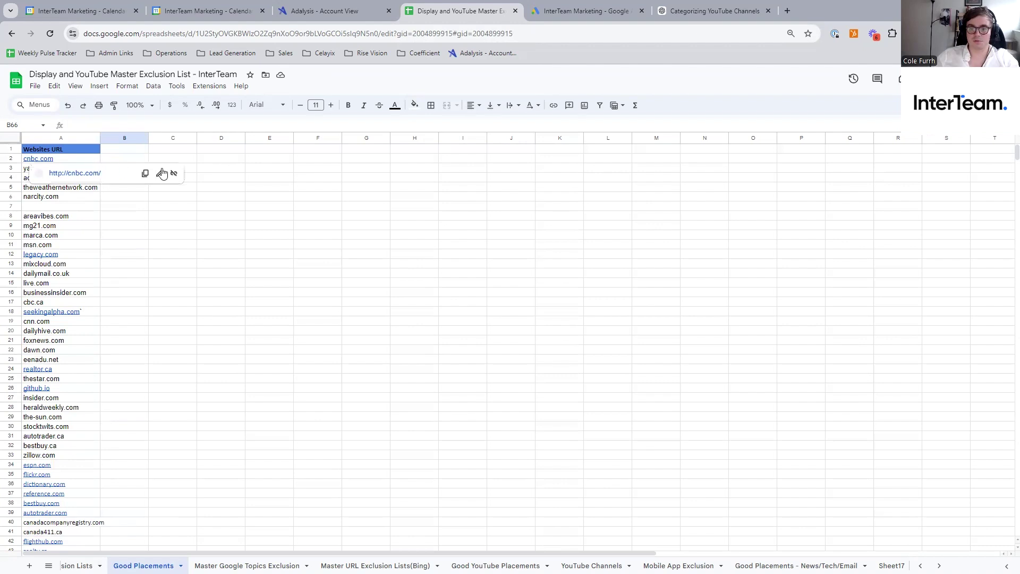
left_click(166, 245)
key("ctrl+f")
type("cnn")
Step: Copy all website URLs in A2:A193 of the Good Placements sheet, from cnbc.com to almanac.com
left_click(73, 161)
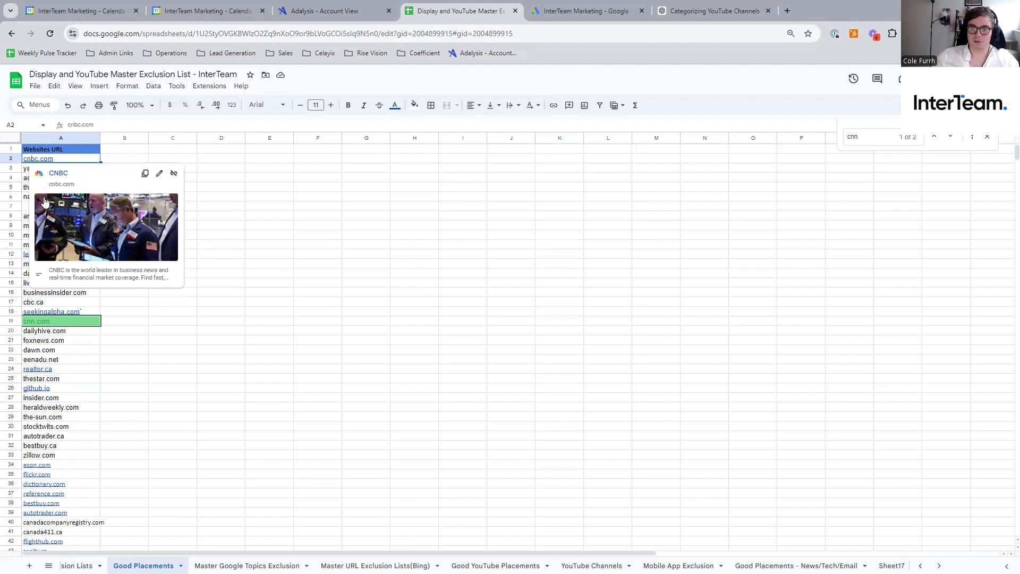
scroll(90, 340, "down", 10)
scroll(85, 356, "down", 15)
scroll(79, 375, "down", 3)
left_click(55, 285, "shift")
left_click_drag(55, 291, 80, 289)
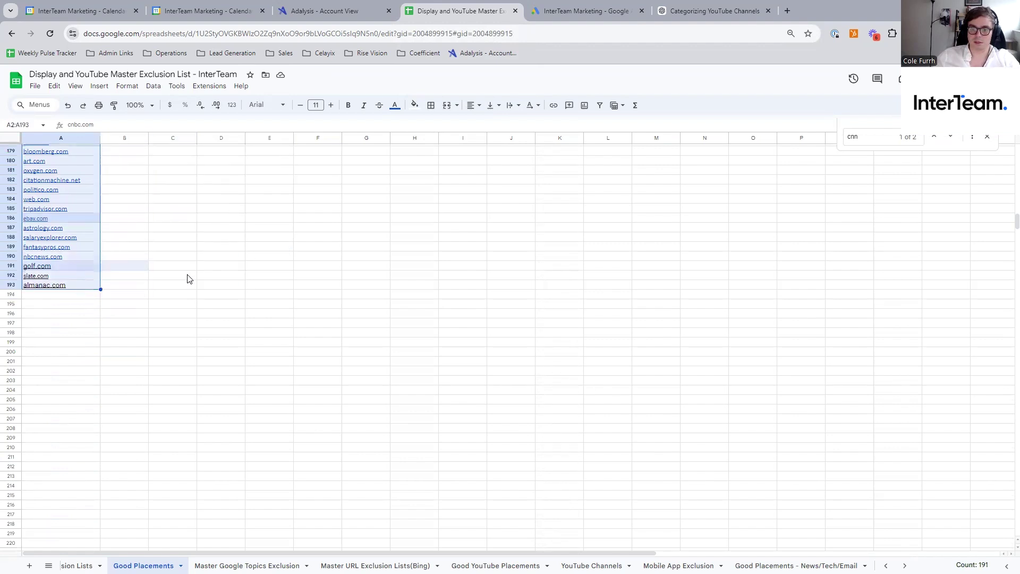
Step: Filter the Display master exclusion list in Google Ads to placements containing any of the copied good-placement URLs
left_click(569, 4)
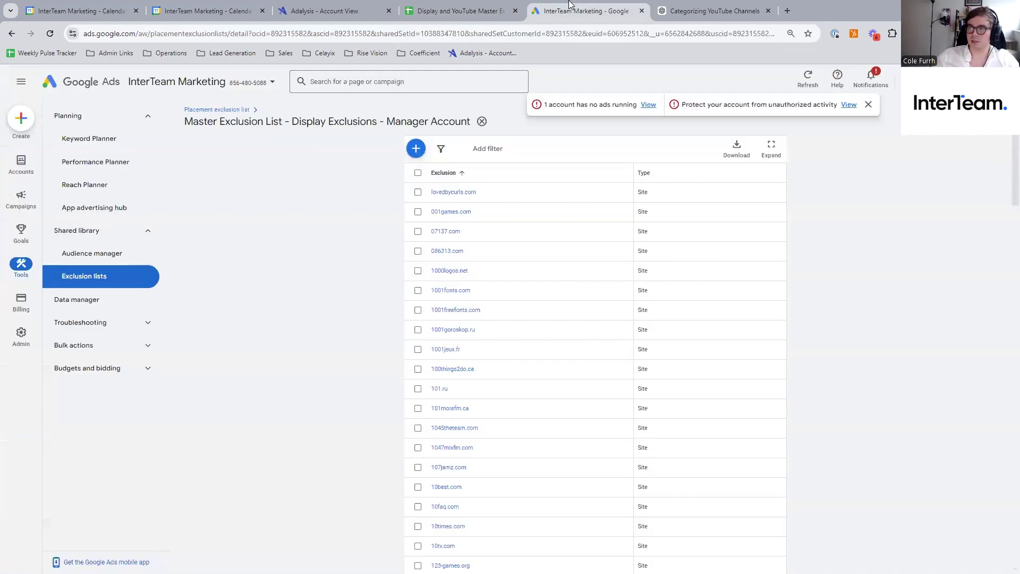
left_click(439, 151)
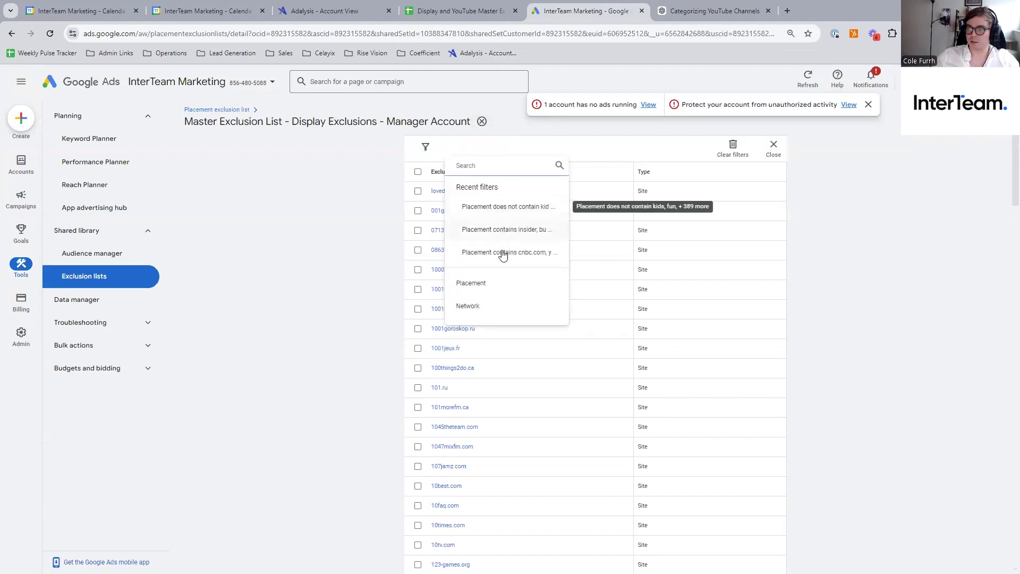
left_click(482, 287)
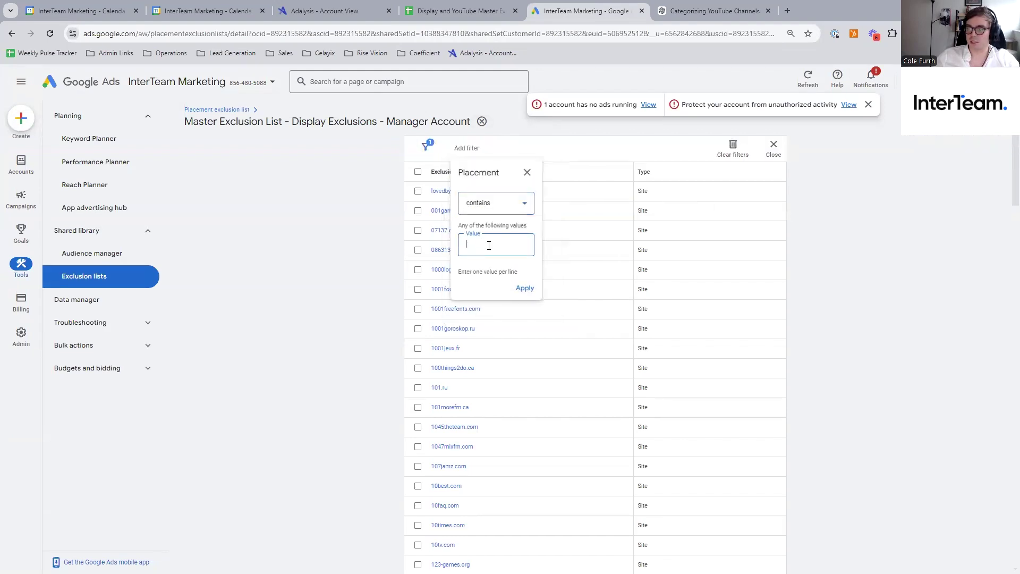
left_click(492, 243)
key("ctrl+v")
left_click(523, 357)
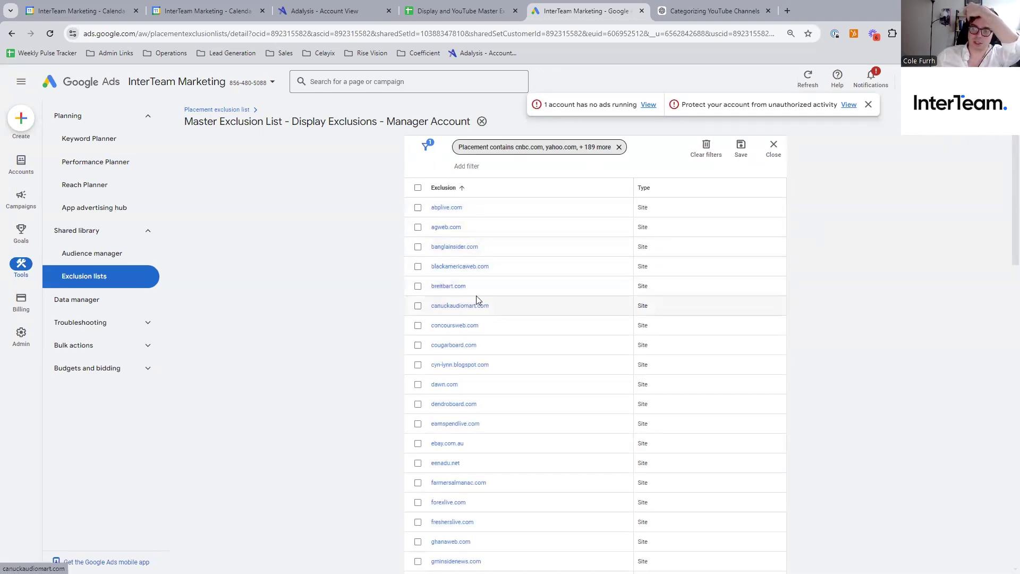
Step: Review the filtered exclusions and open the eenadu.net website to check its content
scroll(477, 292, "down", 1)
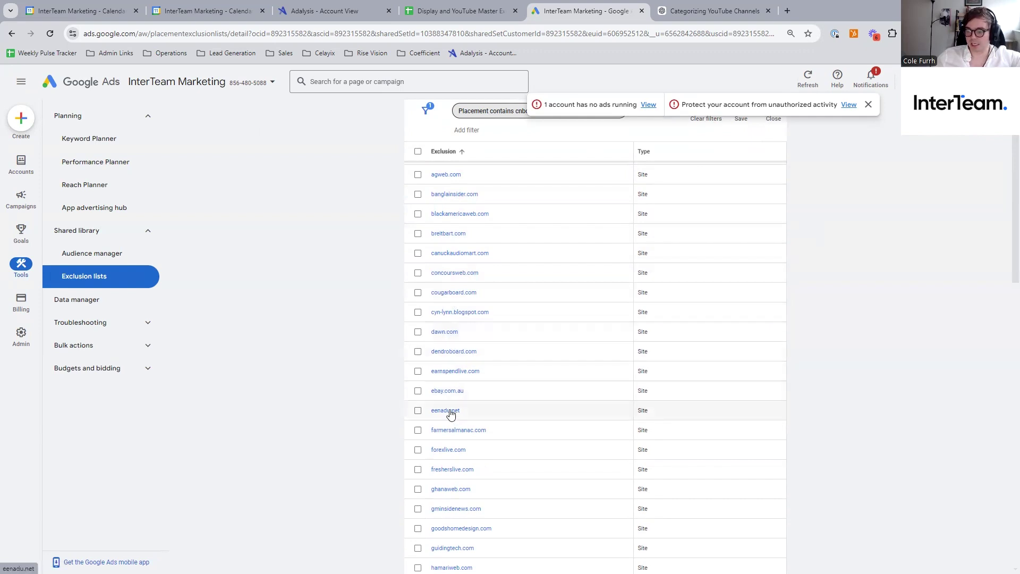
scroll(450, 415, "down", 1)
scroll(471, 296, "up", 2)
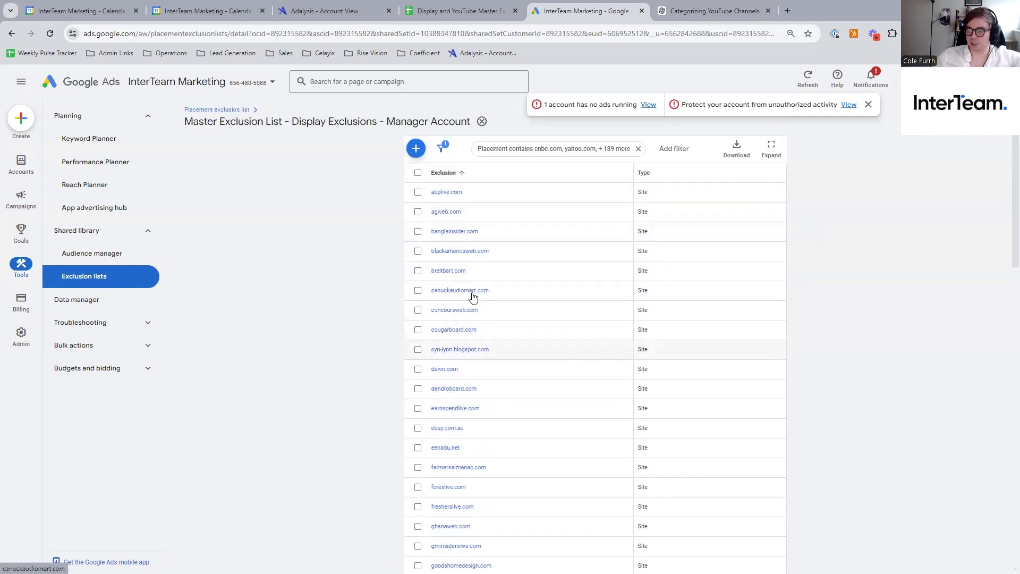
left_click(450, 448)
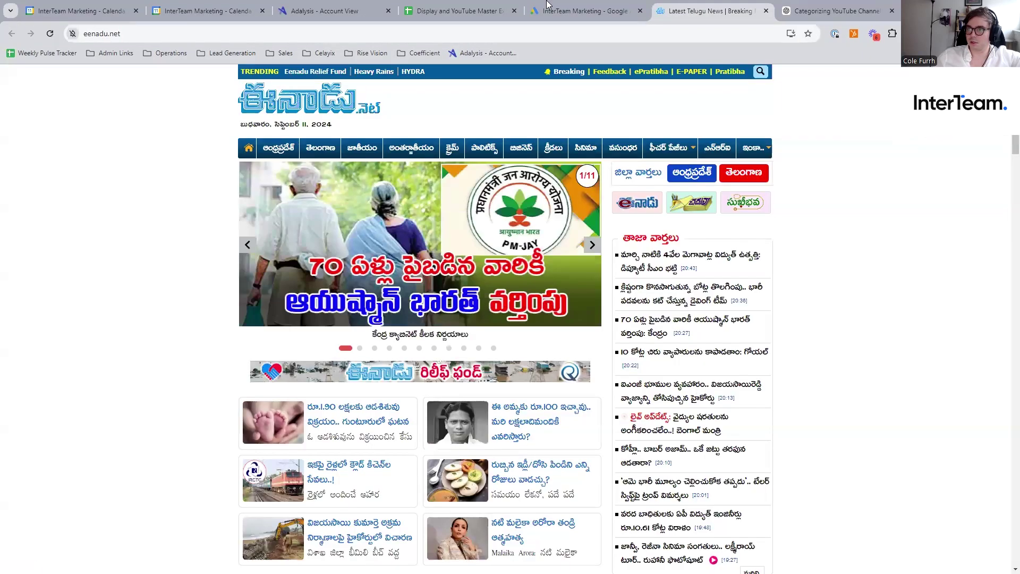
Step: Return to the Good Placements sheet and locate the eenadu.net entry in the website URL column
left_click(523, 6)
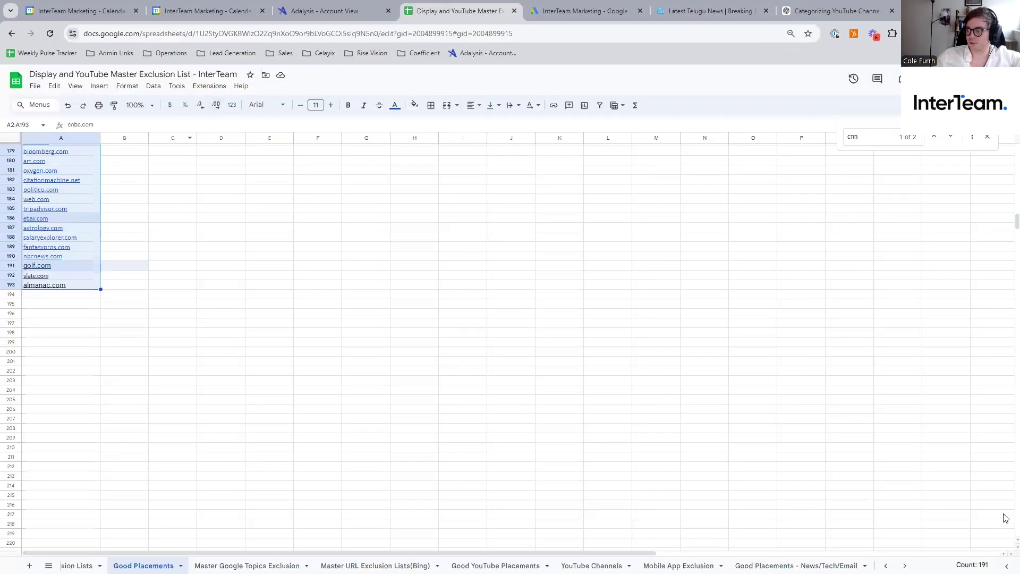
scroll(1005, 494, "up", 10)
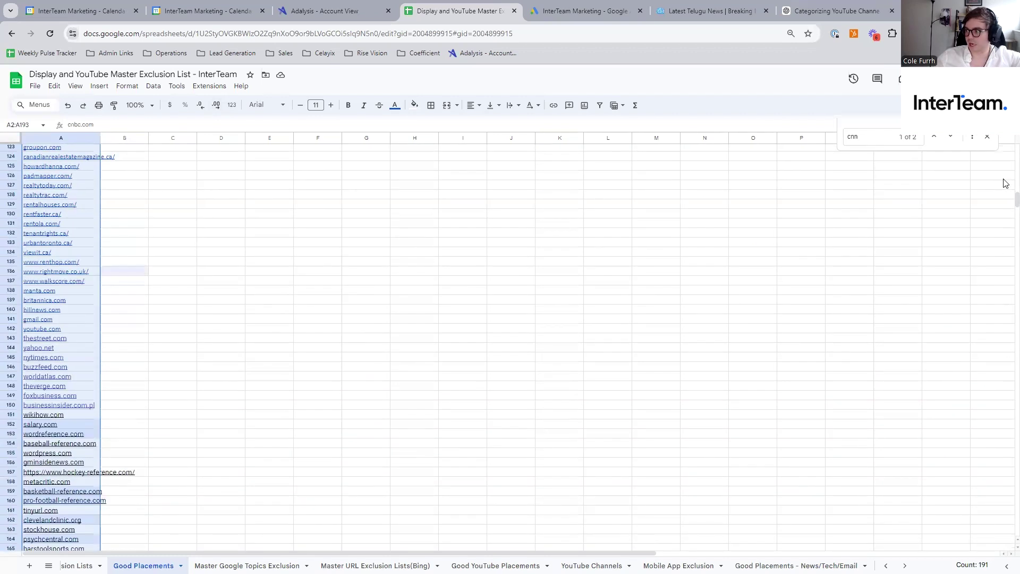
scroll(1004, 204, "up", 20)
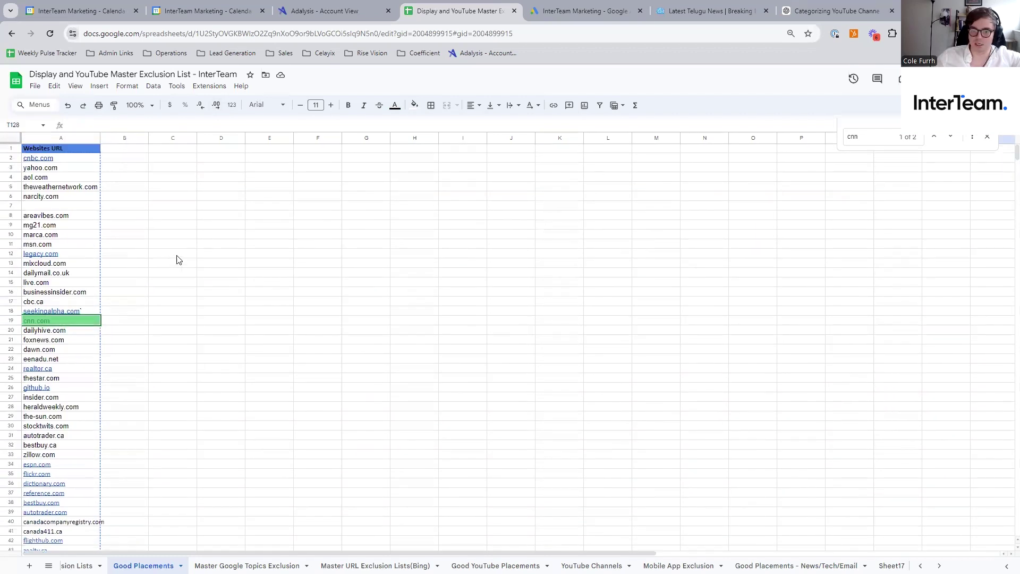
left_click(108, 226)
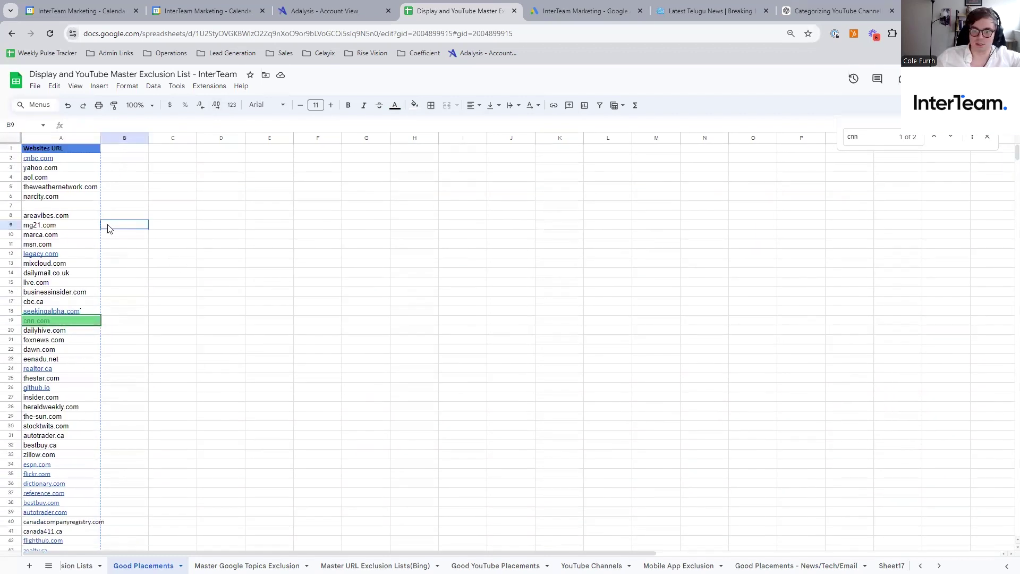
left_click(125, 360)
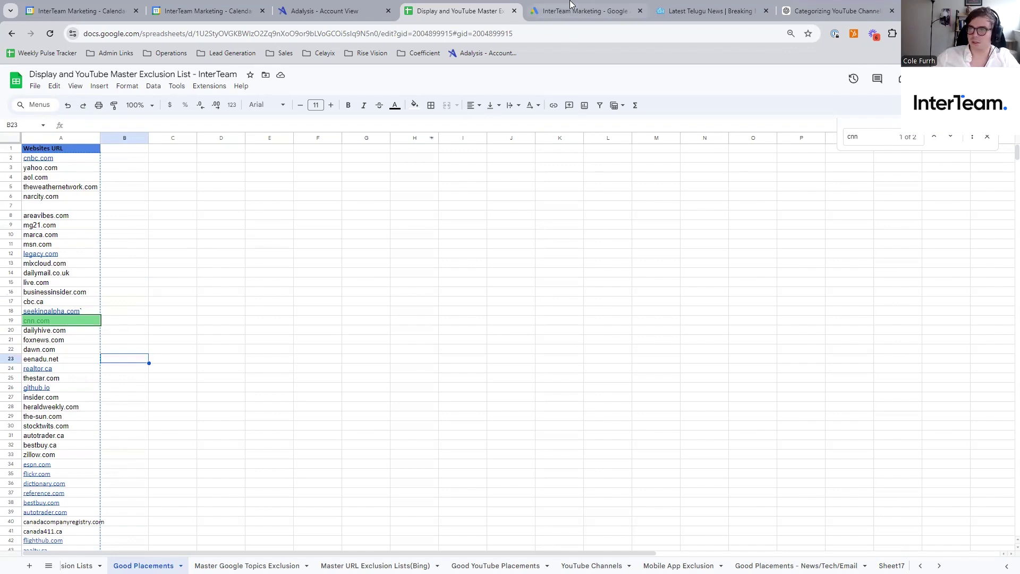
Step: Recheck the eenadu.net website and delete its entry in A23 of the Good Placements sheet
left_click(685, 9)
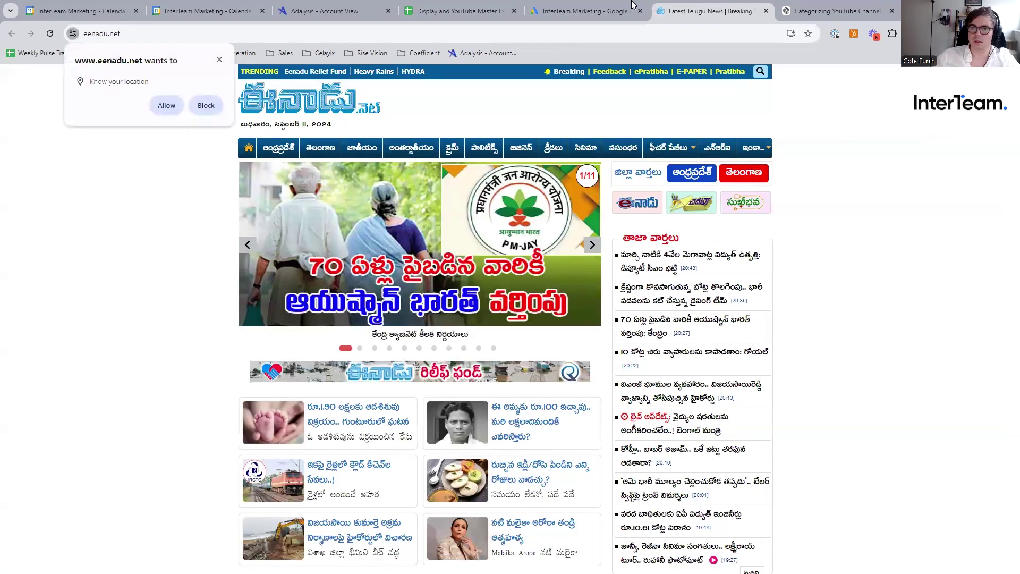
left_click(496, 8)
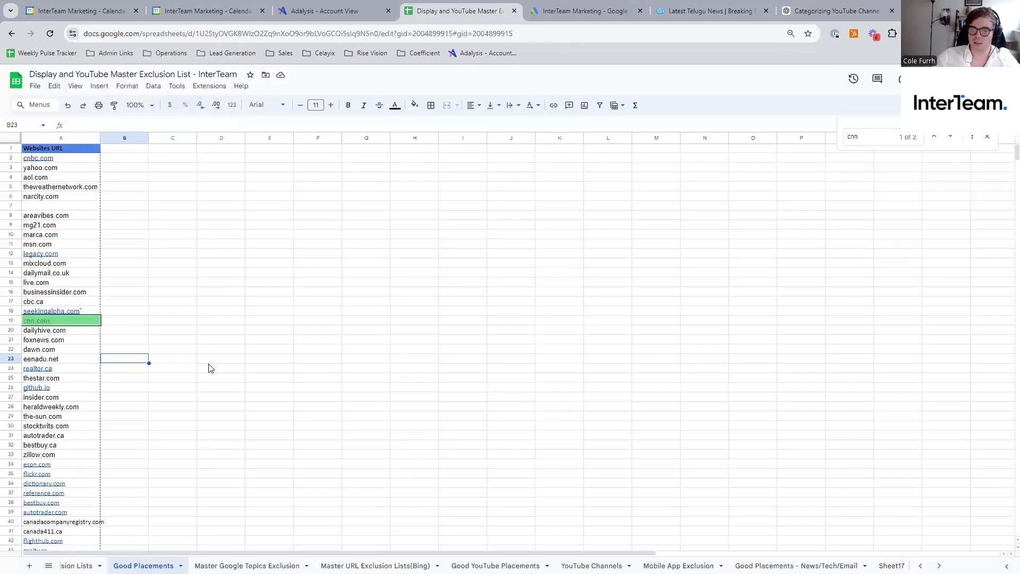
left_click(109, 437)
left_click(109, 380)
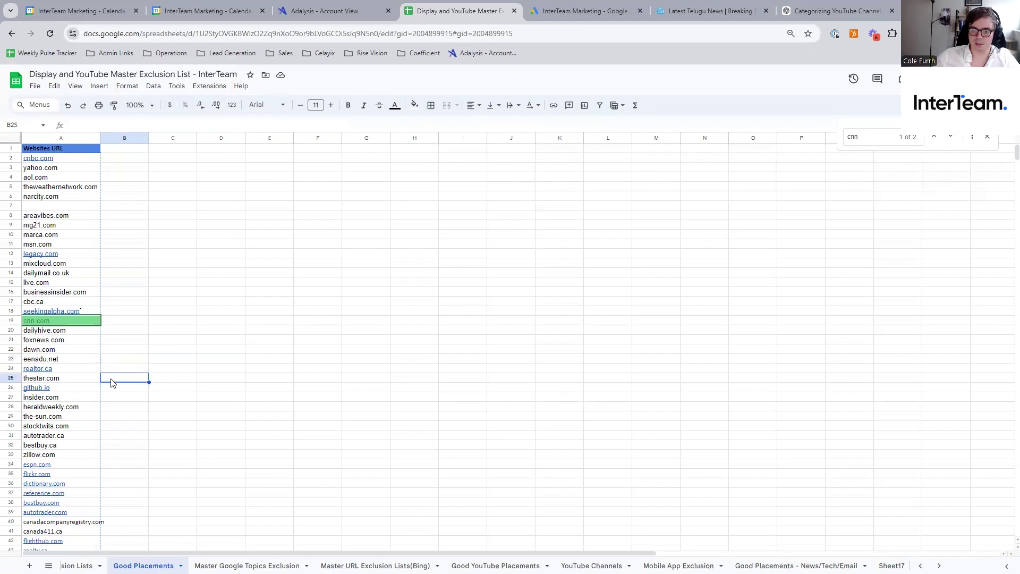
left_click(86, 361)
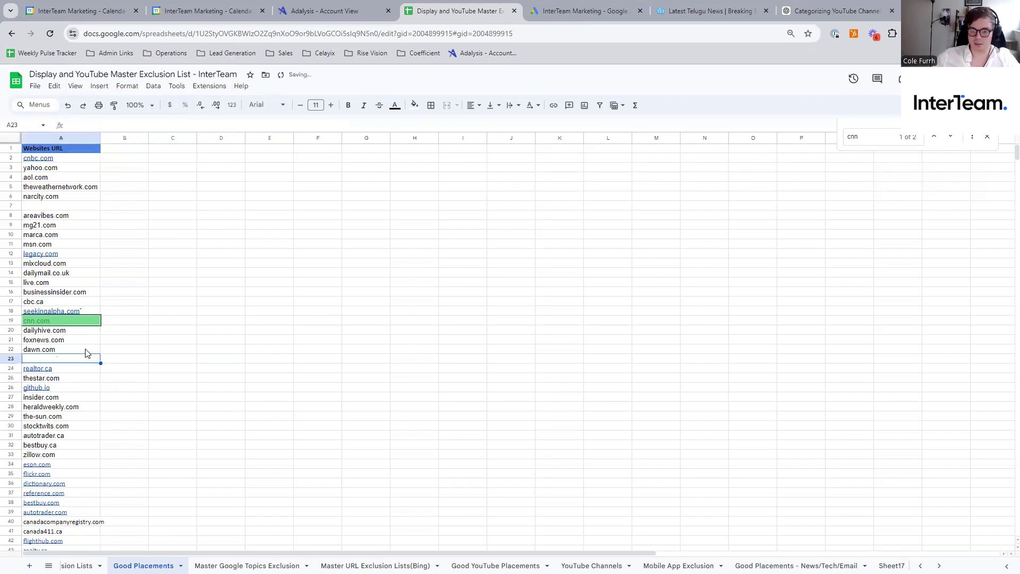
Step: Open dawn.com to check its content, and select dawn.com in the filtered Google Ads exclusion list
left_click(707, 11)
left_click(687, 33)
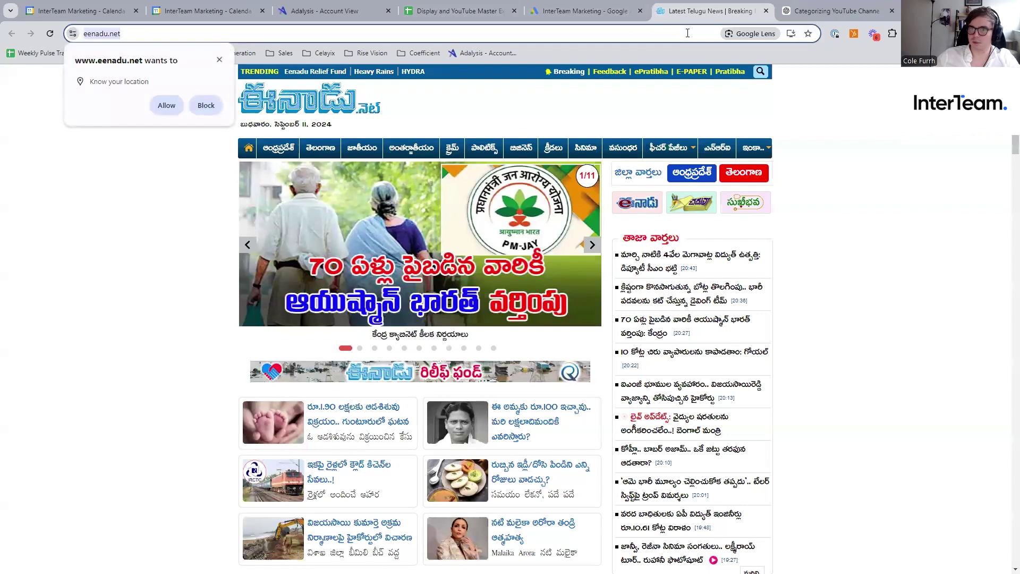
type("dawn.com")
key("Return")
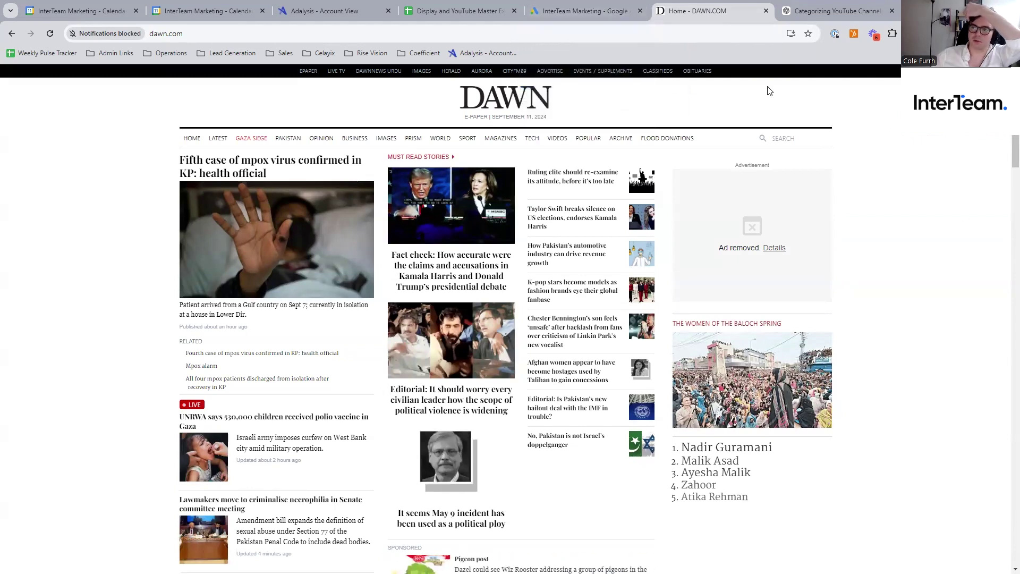
left_click(597, 5)
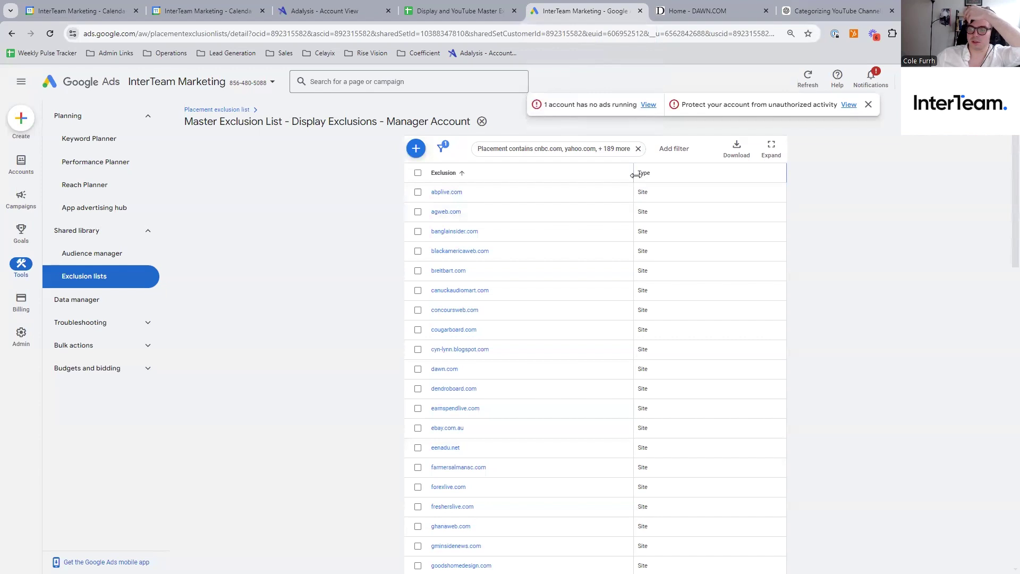
left_click(418, 370)
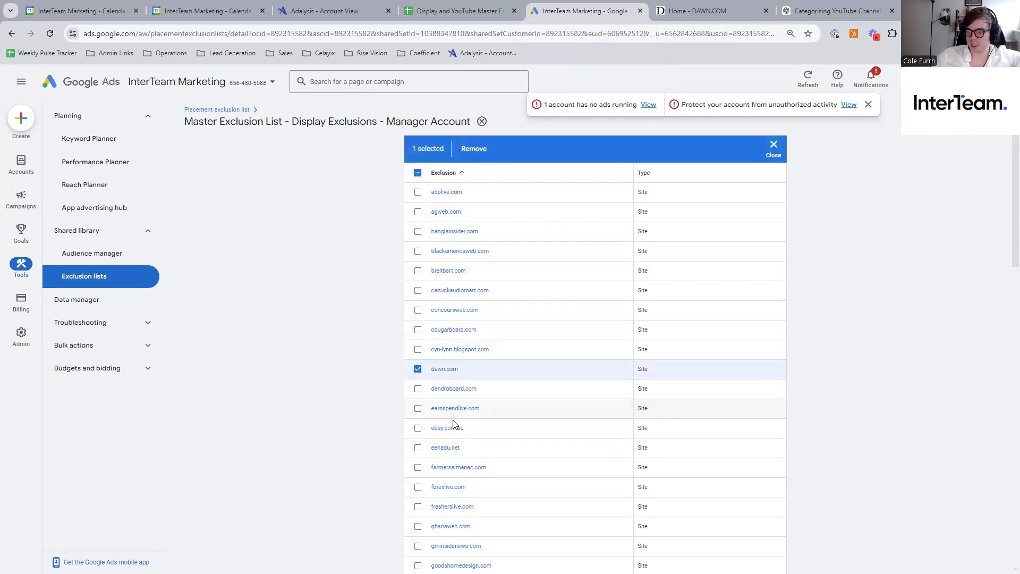
Step: Review the filtered exclusions below dawn.com and open the mg21.com website to check its content
scroll(453, 431, "down", 3)
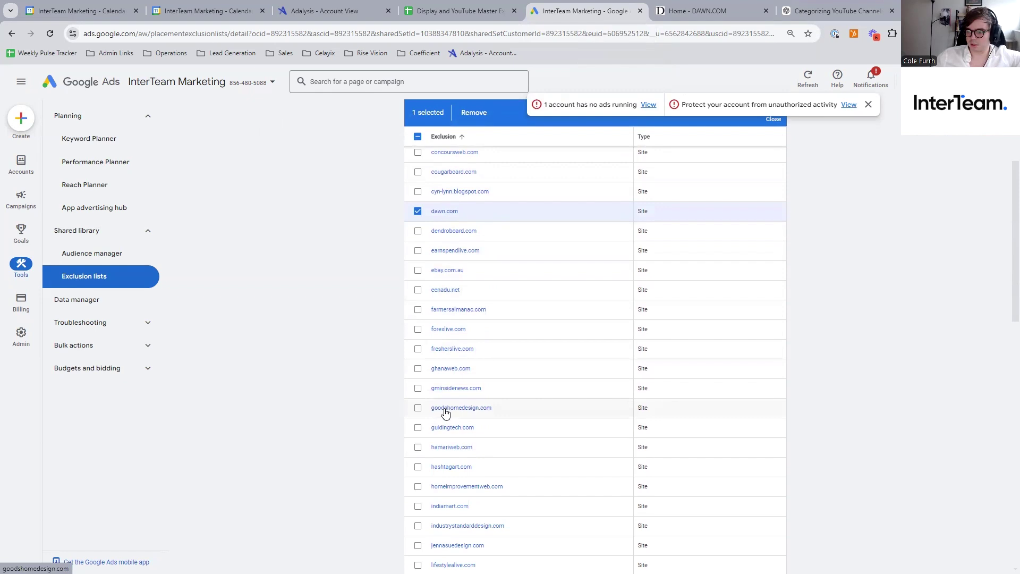
scroll(445, 430, "down", 1)
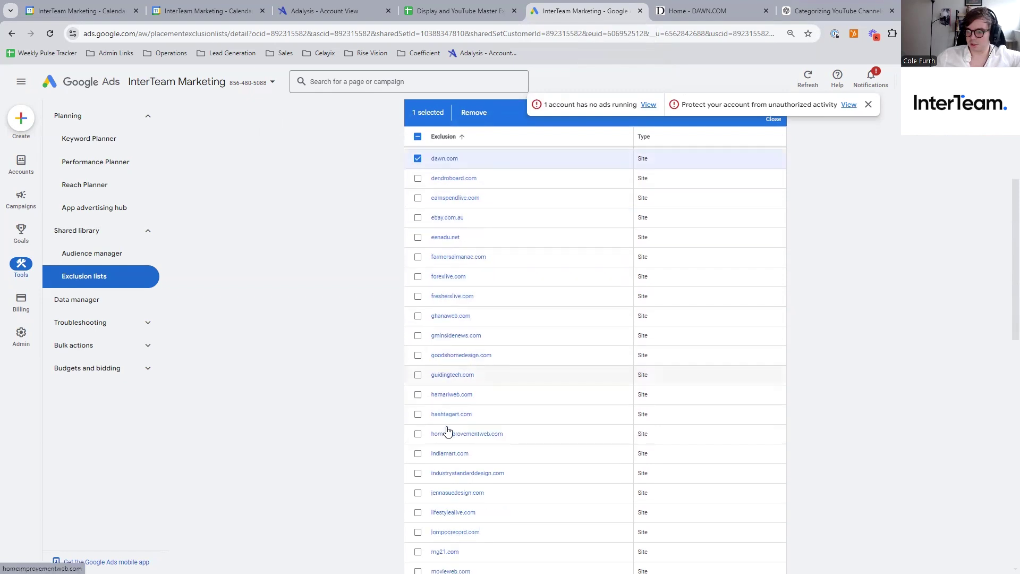
left_click_drag(472, 415, 451, 415)
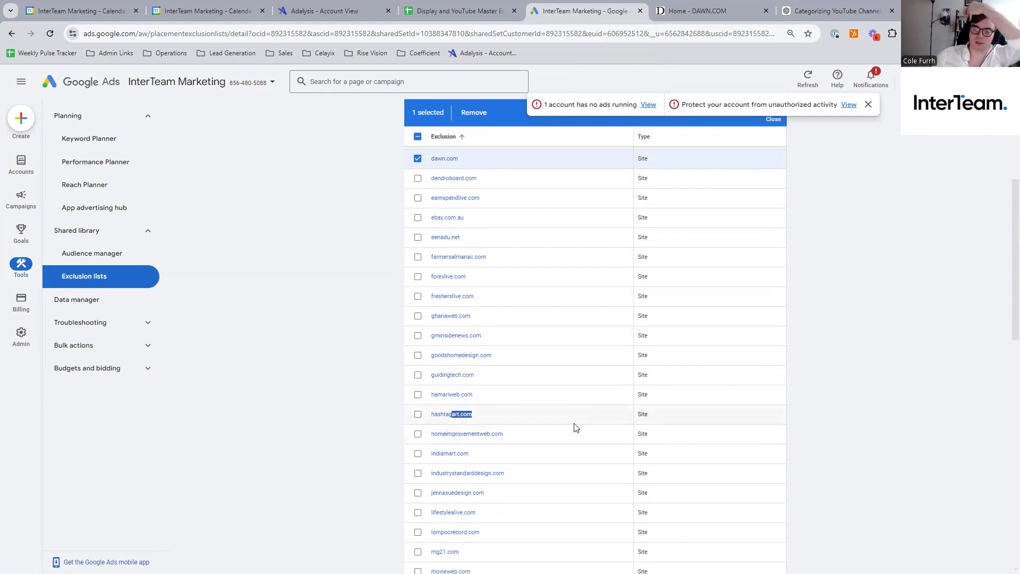
scroll(568, 428, "down", 4)
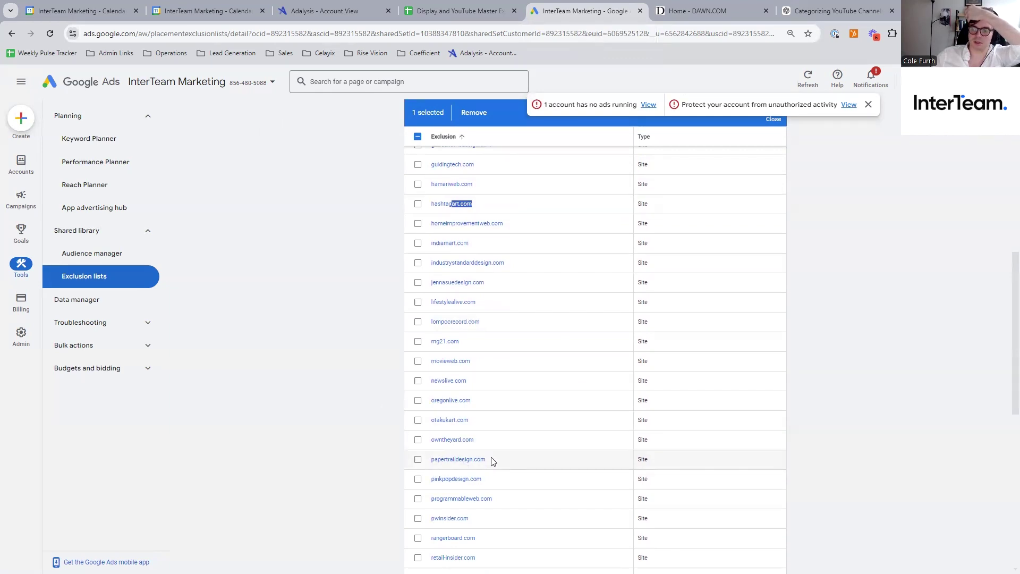
left_click(442, 342)
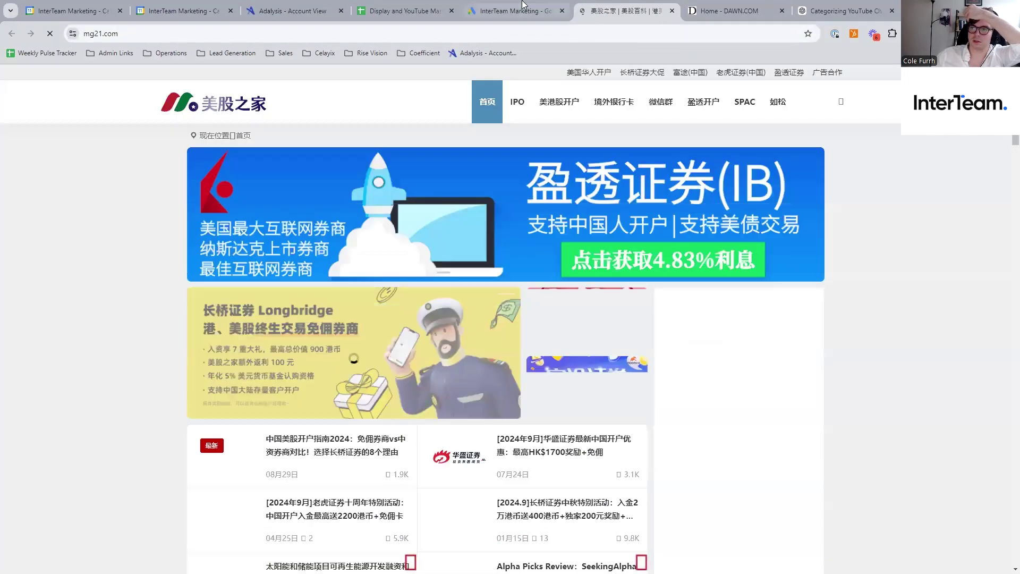
key("ctrl+shift+Tab")
left_click(726, 7)
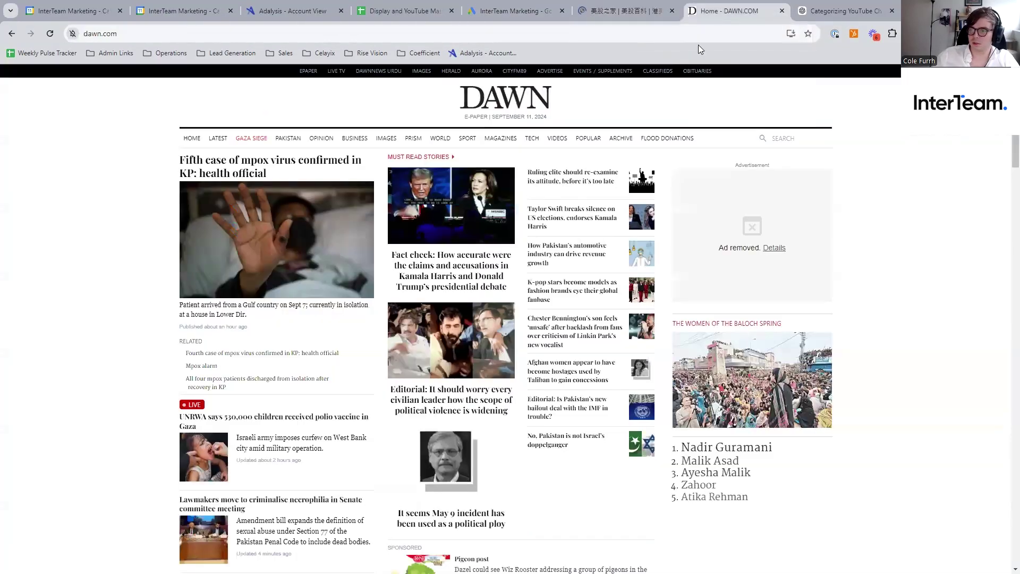
Step: Find mg21 in the Good Placements sheet and delete the mg21.com entry from the website URL column
left_click(409, 6)
left_click(333, 351)
key("ctrl+f")
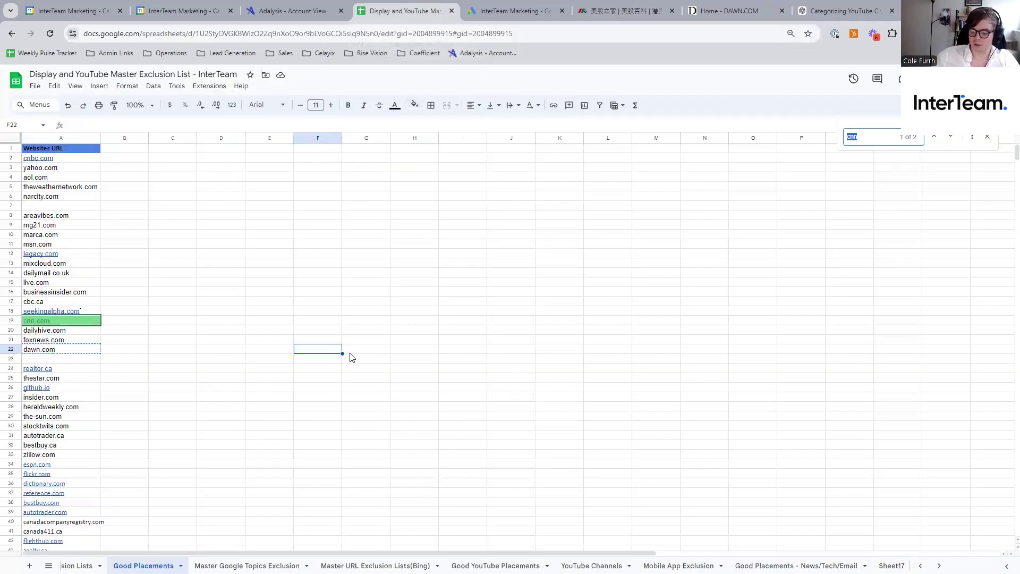
type("mg21")
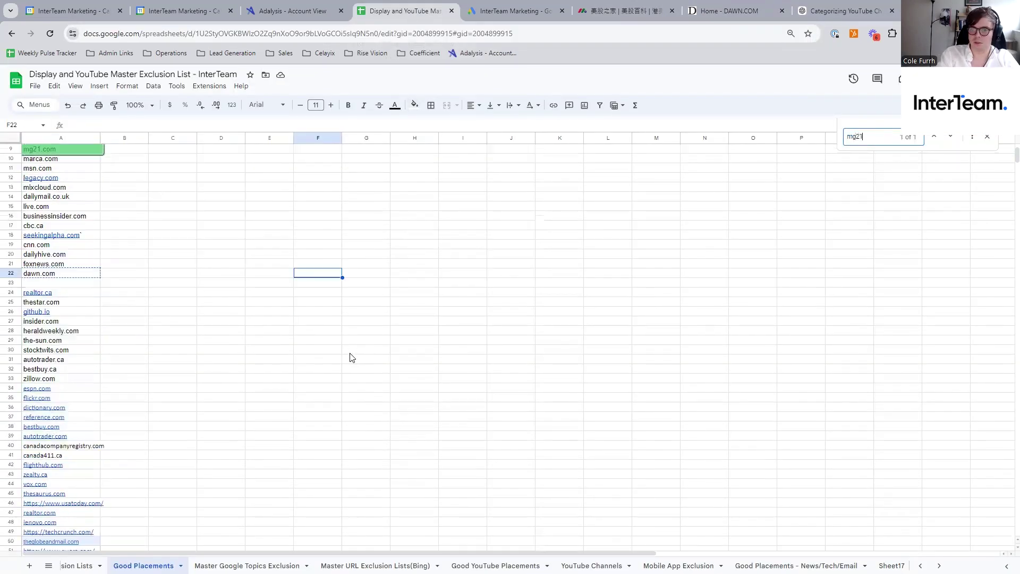
left_click(77, 151)
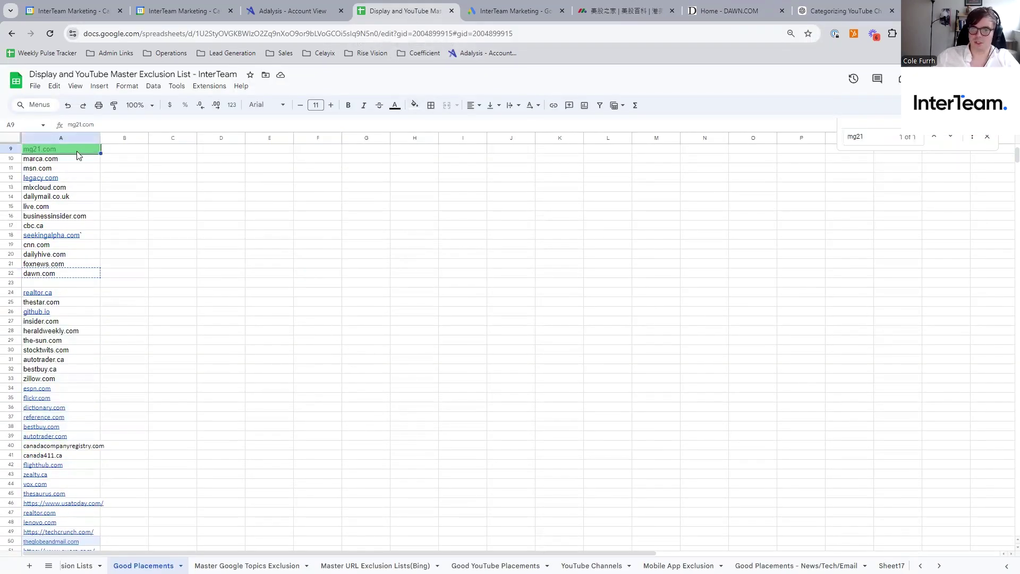
key("Delete")
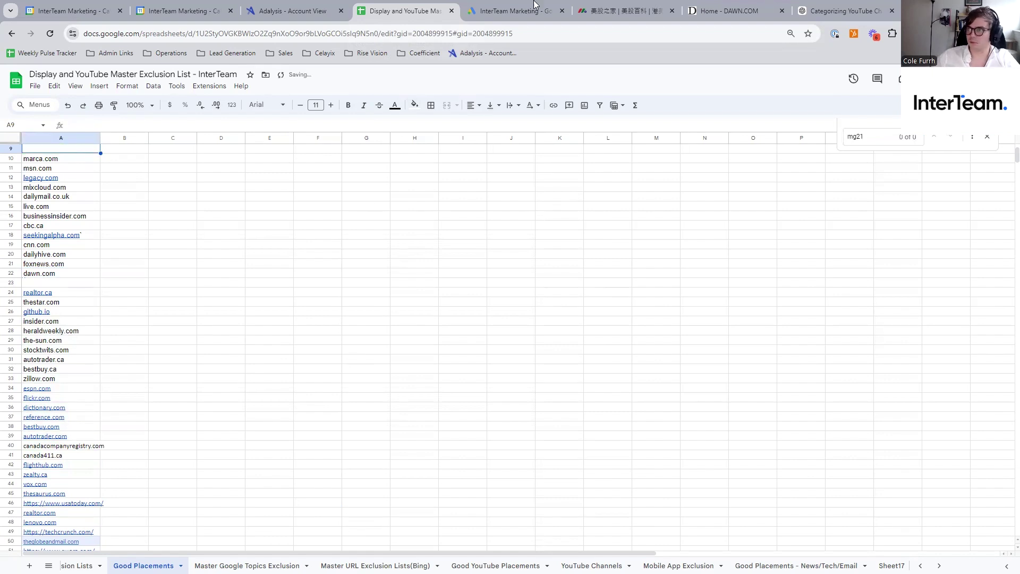
Step: Open smartprix.com from the Google Ads exclusion list to check its content, and add it to the selected exclusions
left_click(624, 11)
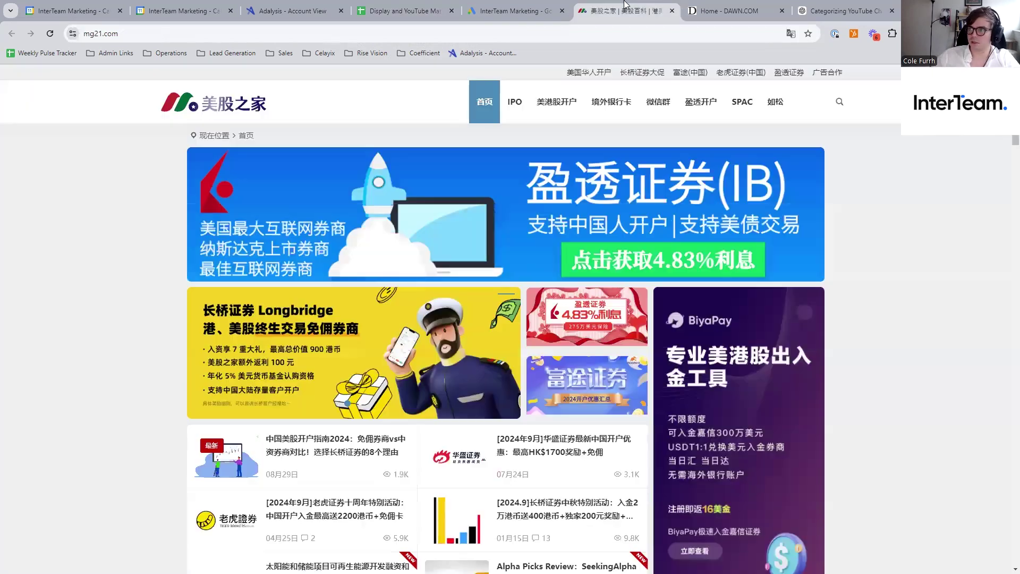
left_click(500, 5)
left_click(409, 10)
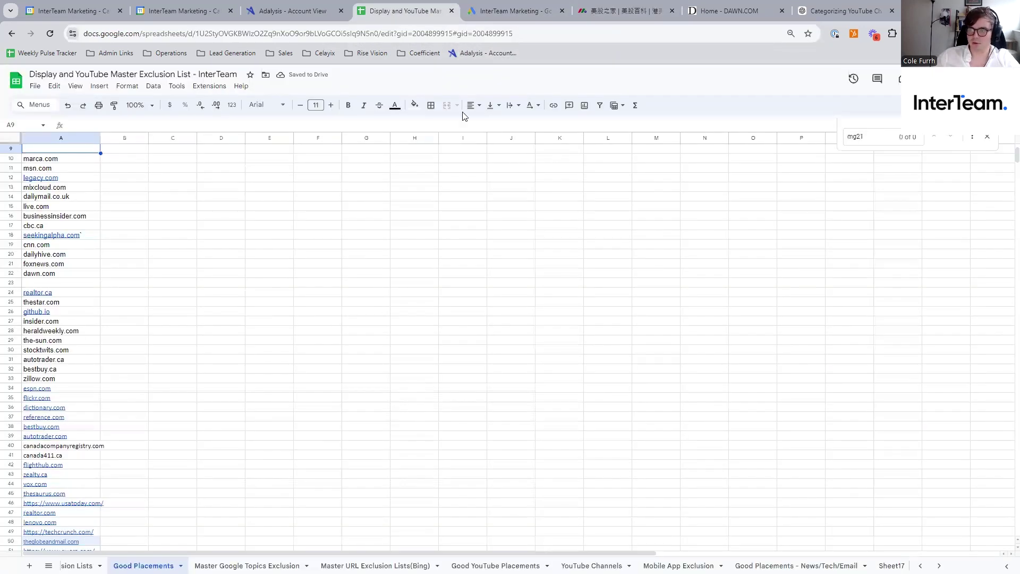
left_click(470, 5)
scroll(592, 360, "down", 10)
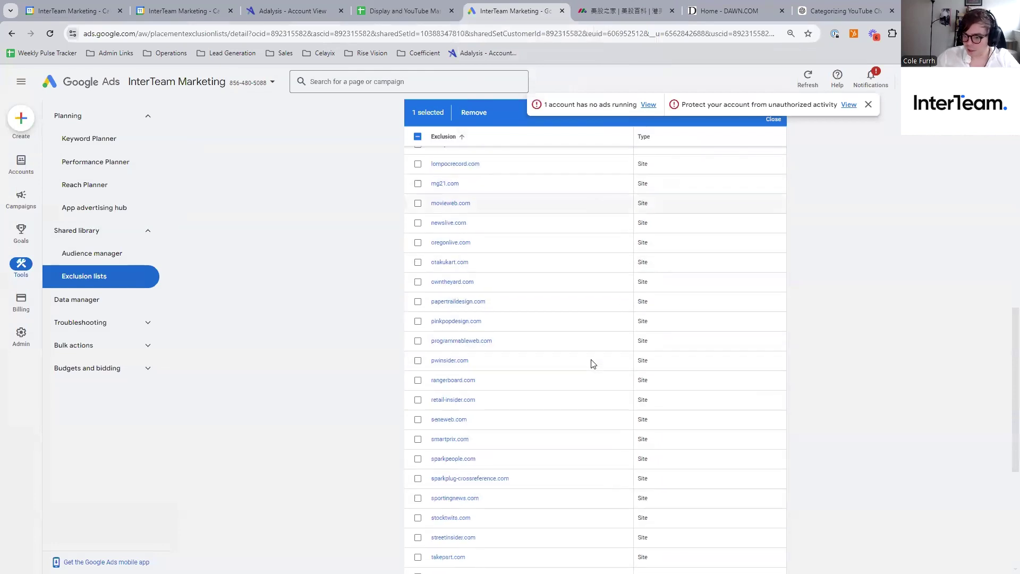
left_click(461, 335)
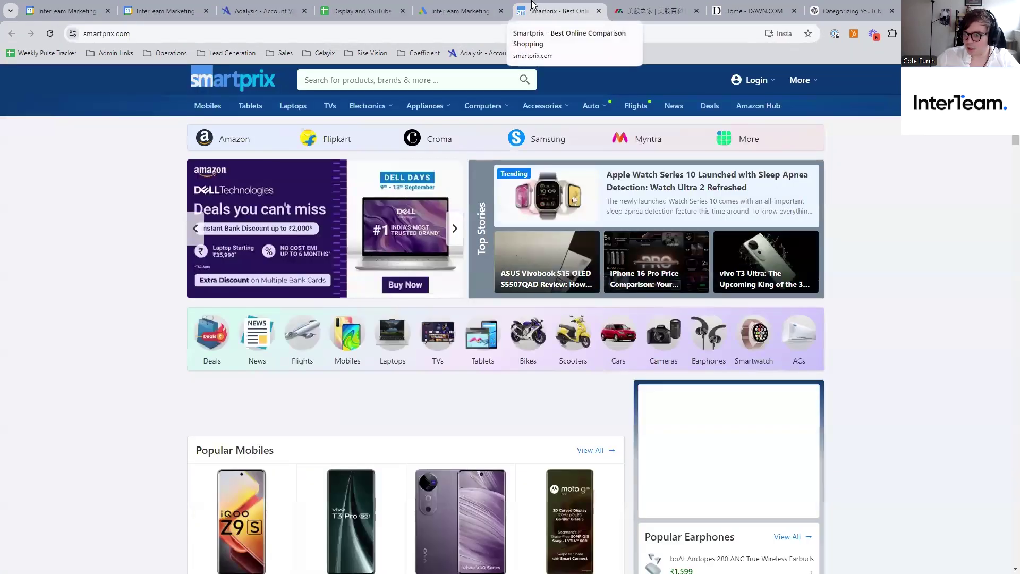
left_click(473, 7)
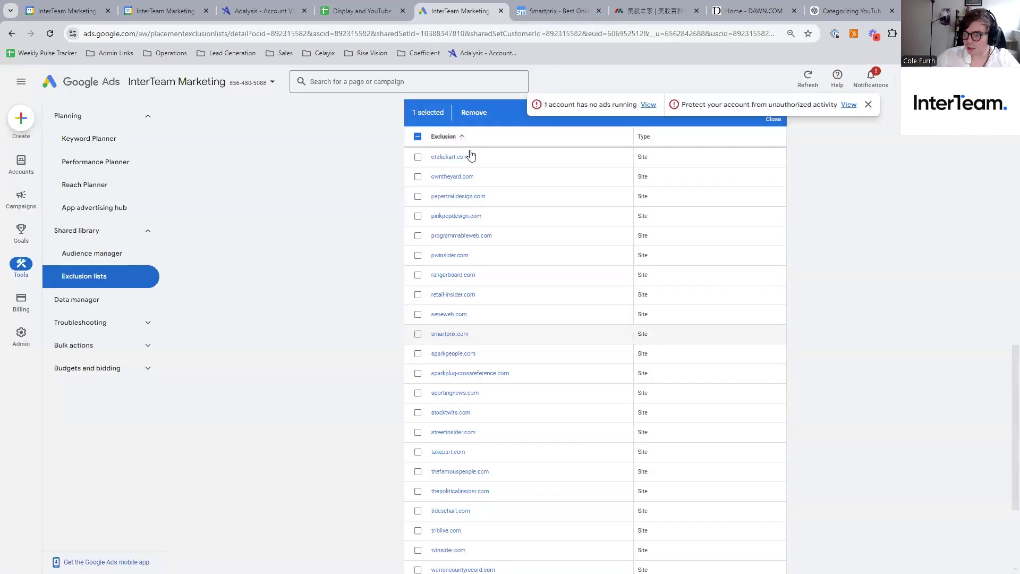
left_click(417, 334)
Step: Select thepoliticalinsider.com in the exclusion list, check its website's content, and clear its selection
scroll(424, 334, "down", 2)
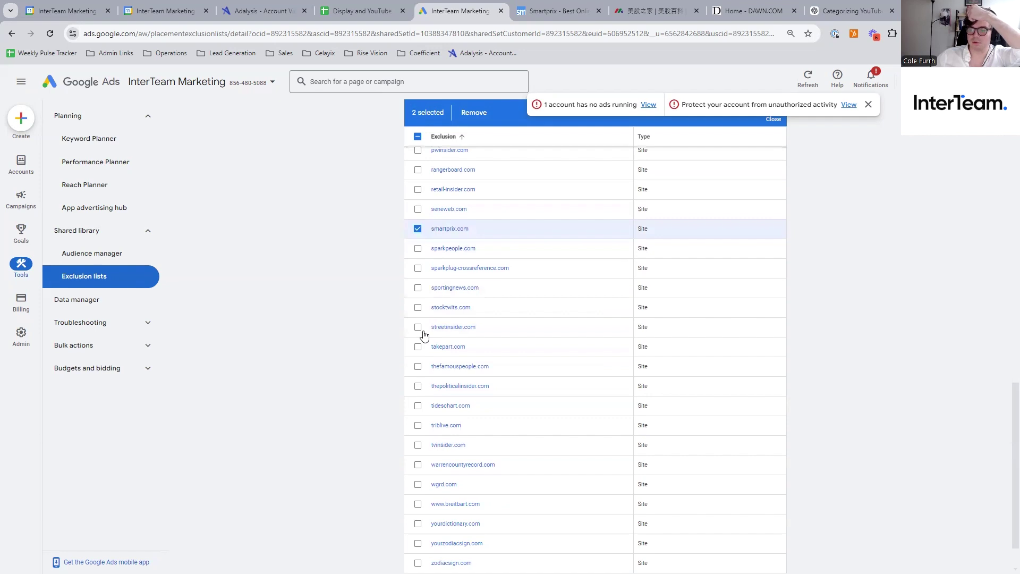
left_click(418, 388)
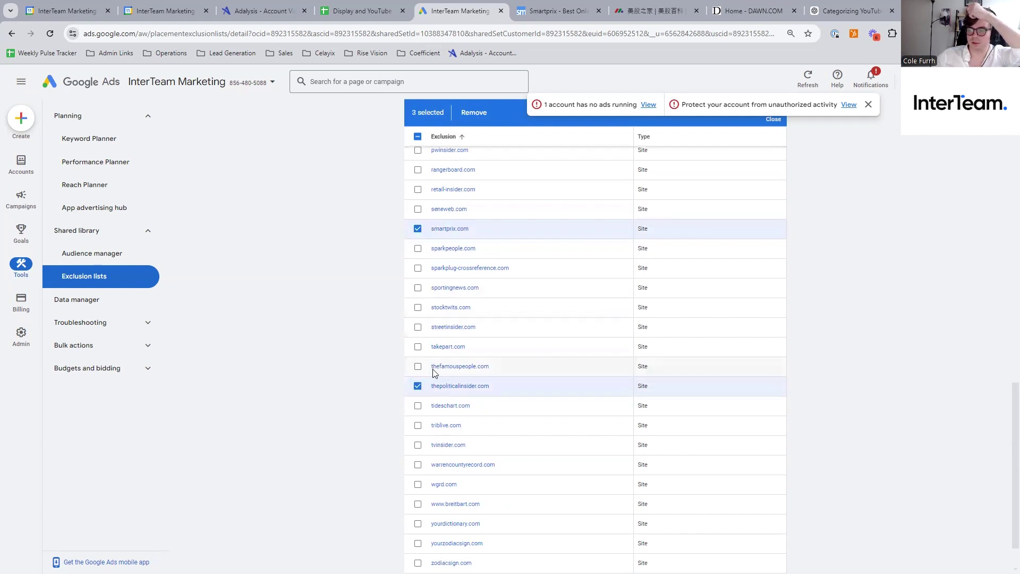
left_click(449, 386)
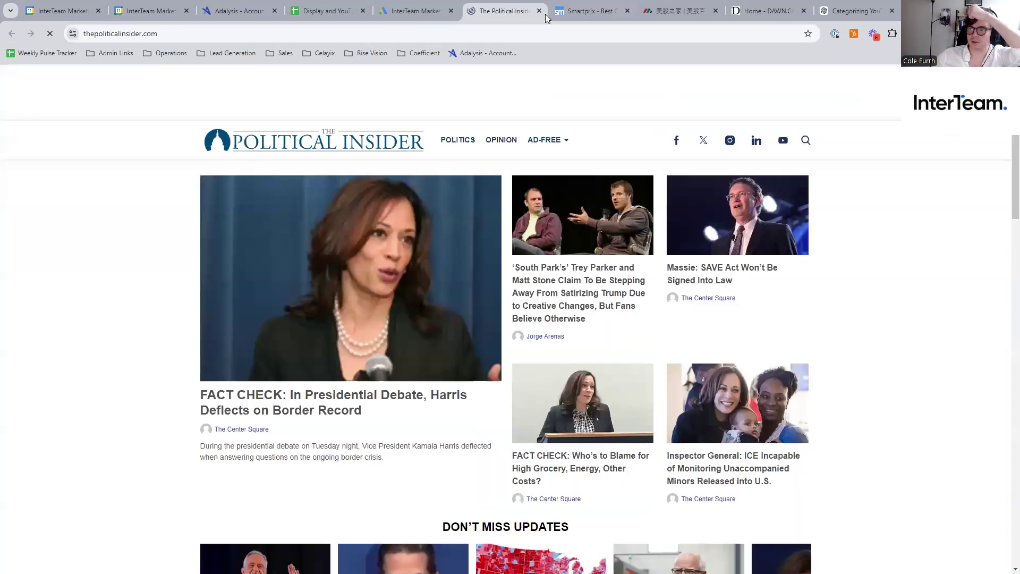
left_click(425, 4)
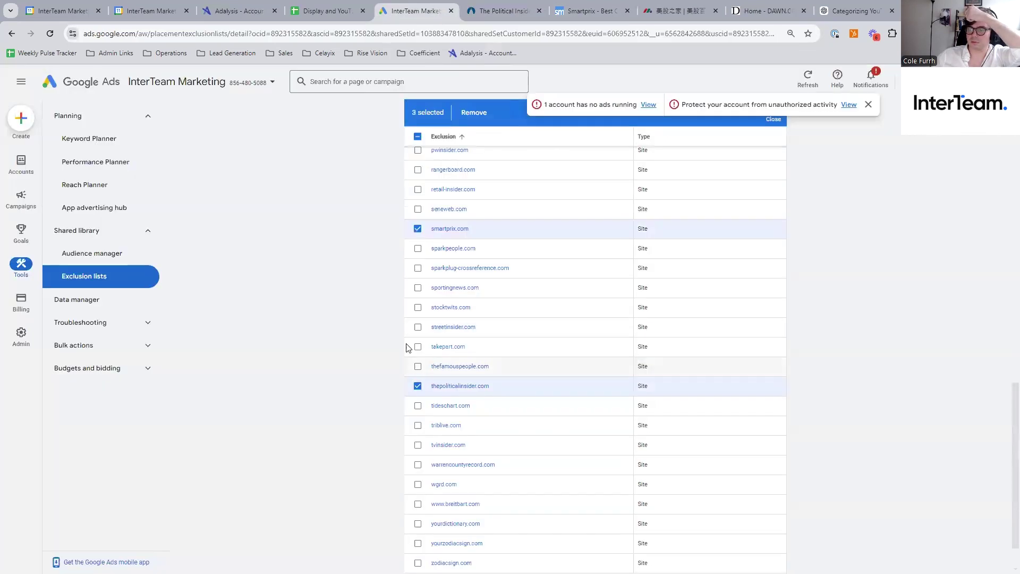
left_click(418, 386)
Step: Look through the rest of the filtered exclusion list for other good placements
scroll(478, 441, "down", 1)
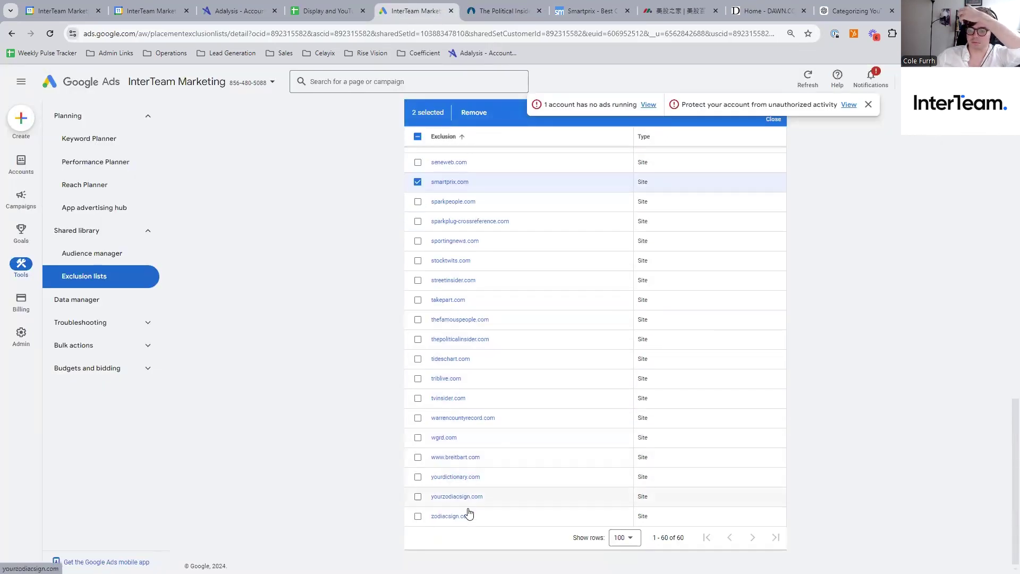
scroll(618, 387, "up", 10)
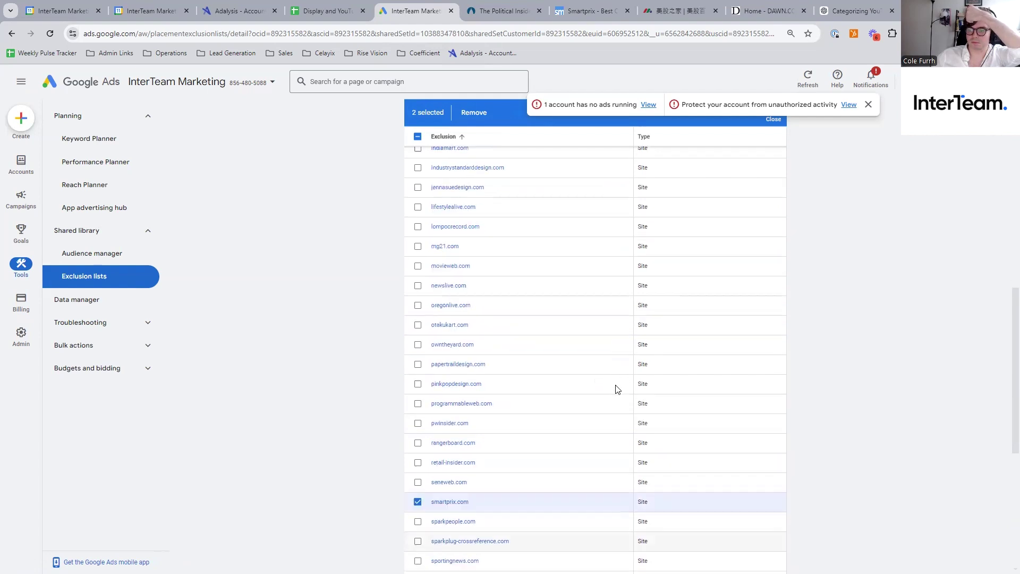
scroll(595, 361, "up", 2)
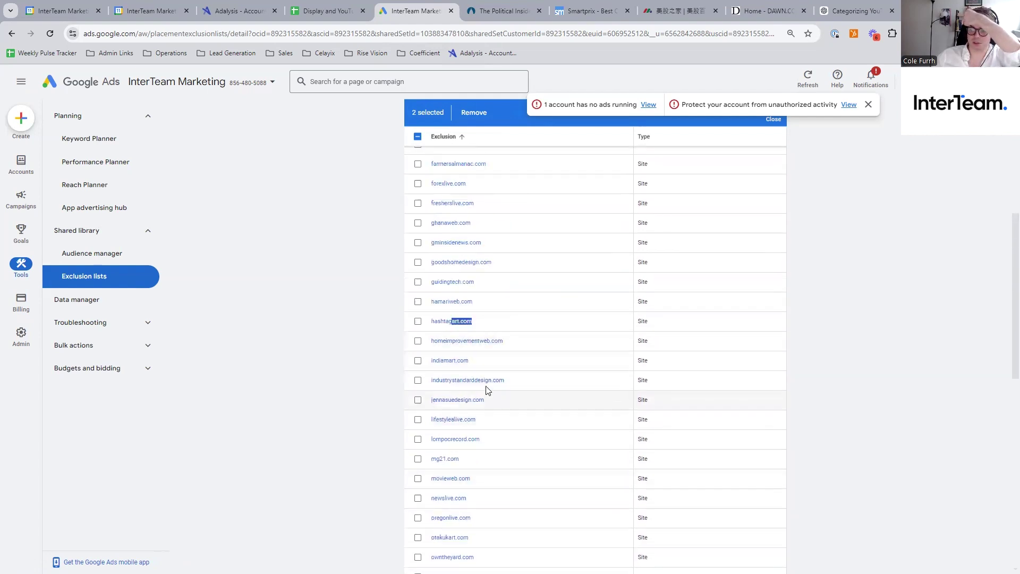